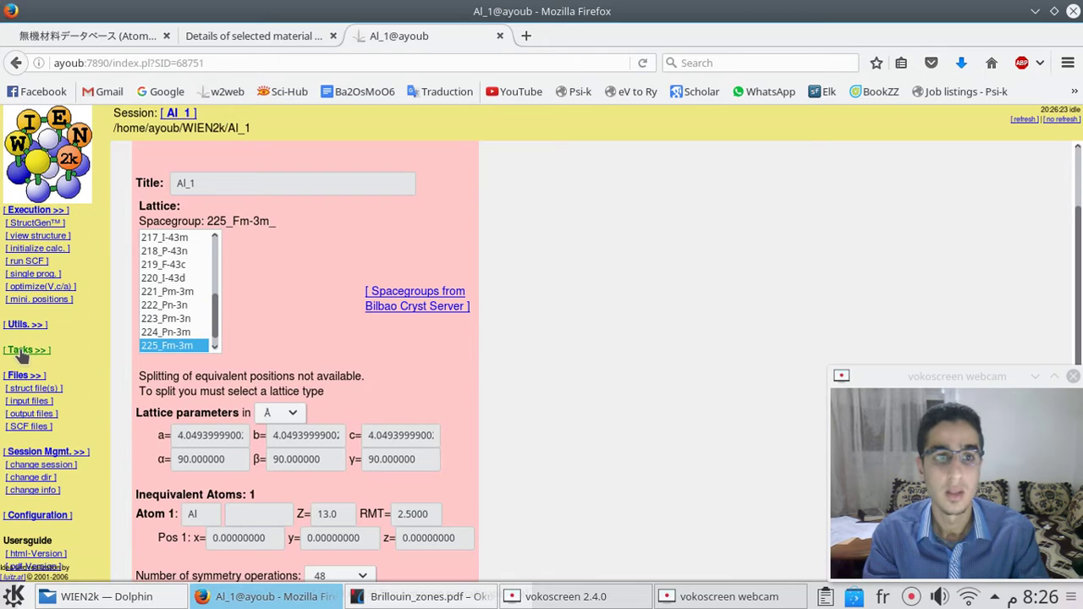
- Expand the Tasks list in the w2web sidebar for the Al_1 session
click(27, 350)
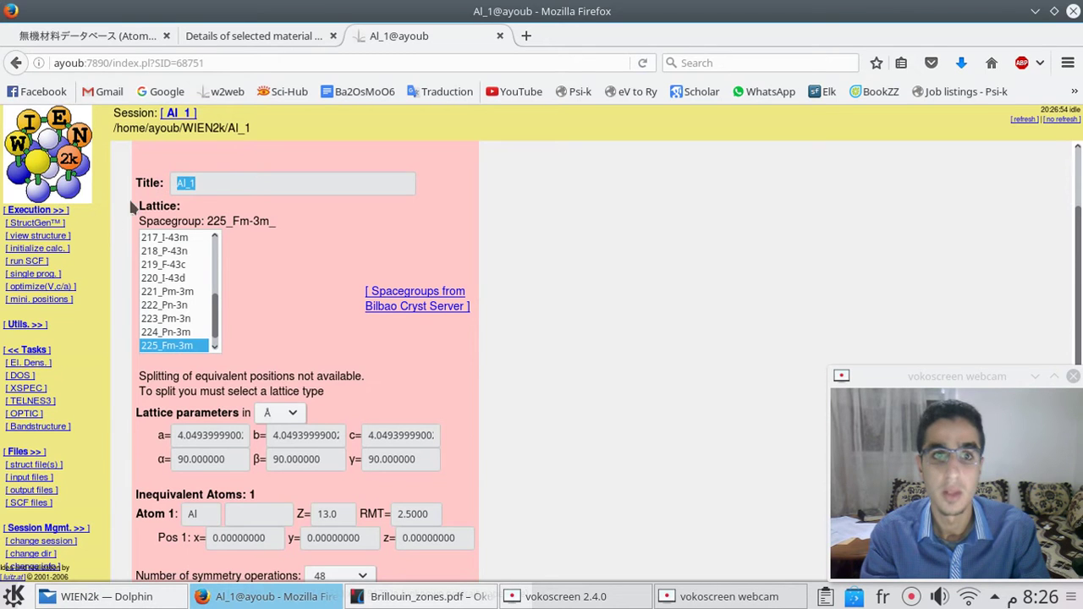
click(43, 237)
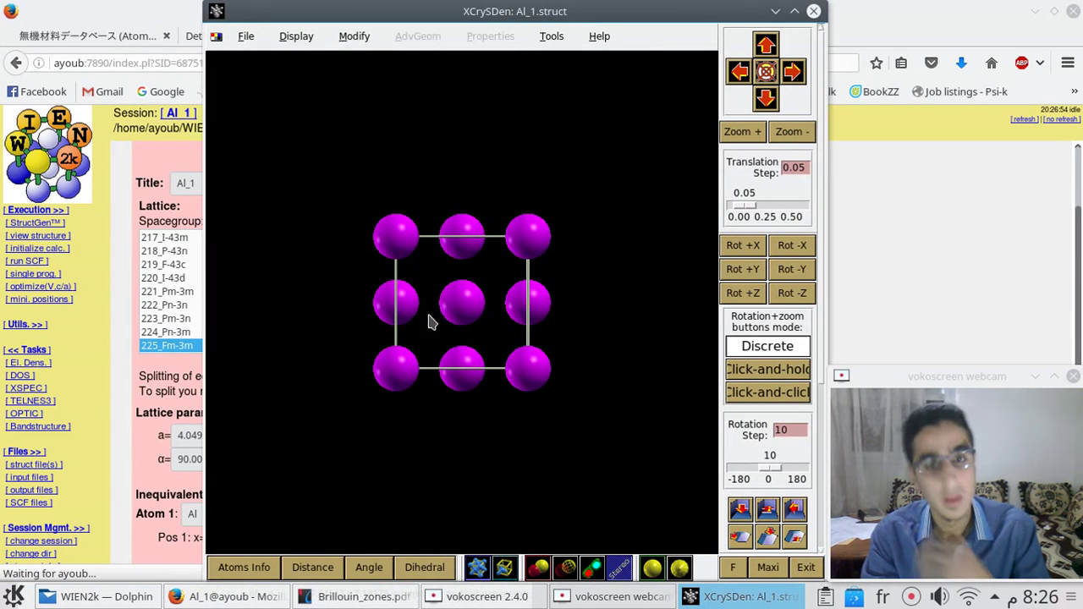
mouse_move(443, 322)
mouse_down()
mouse_move(459, 358)
mouse_move(512, 366)
mouse_move(583, 356)
mouse_move(636, 386)
mouse_move(619, 389)
mouse_up()
drag(566, 359, 580, 358)
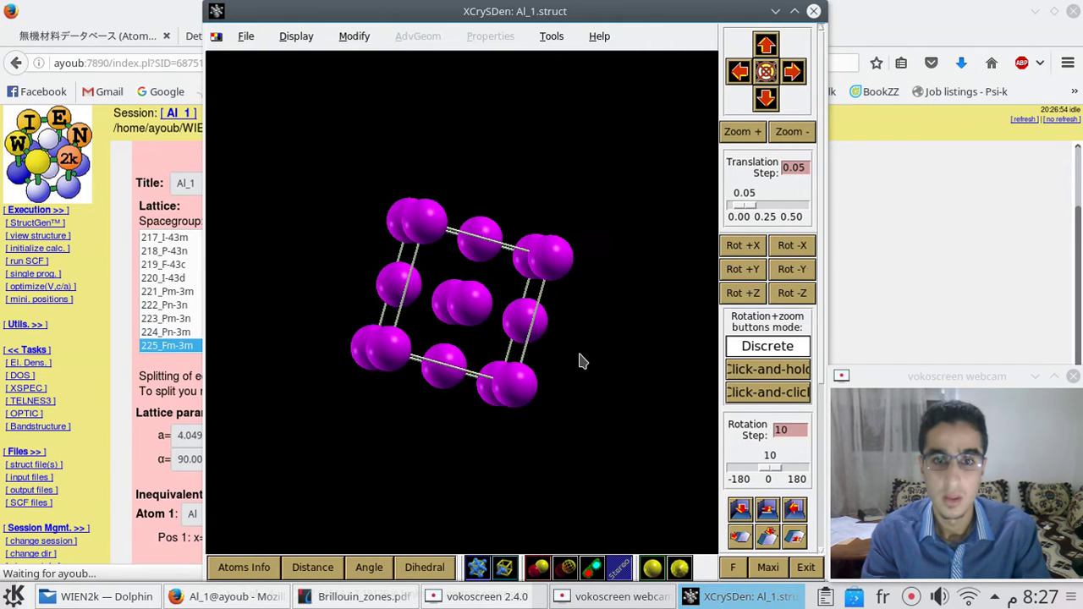
key(alt+F4)
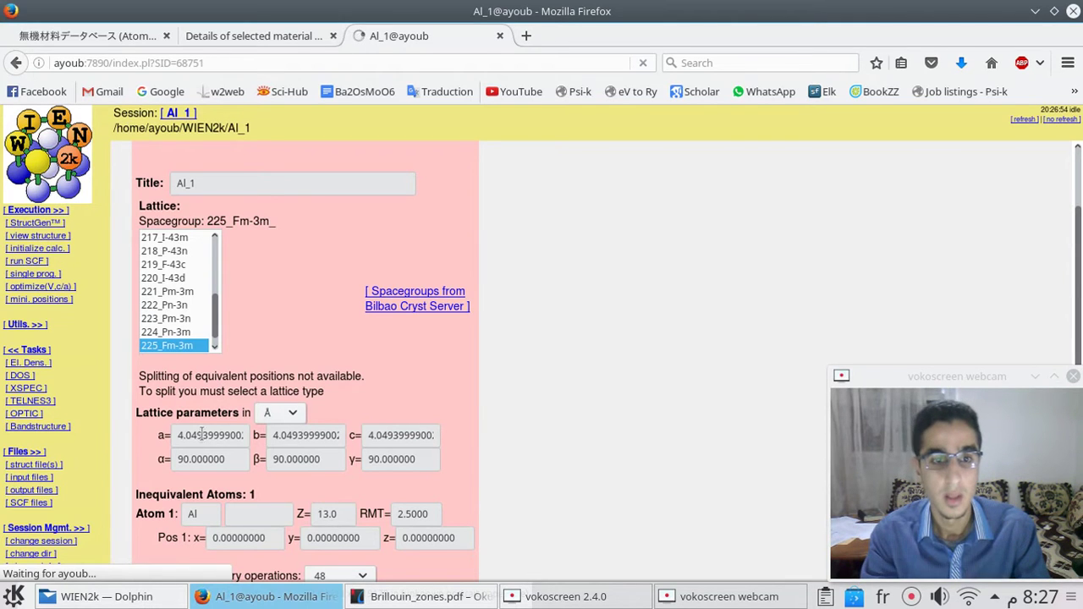
- Check the Al_1 lattice constant on the StructGen page, then go to the Bandstructure task page
drag(177, 435, 205, 435)
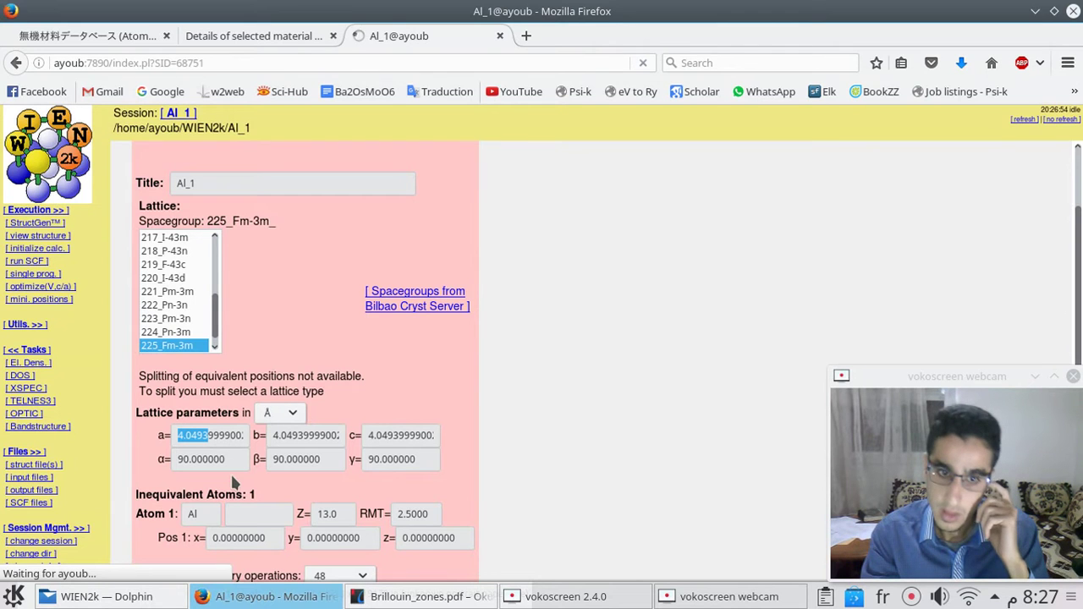
scroll(231, 475, down, 1)
scroll(231, 475, down, 1)
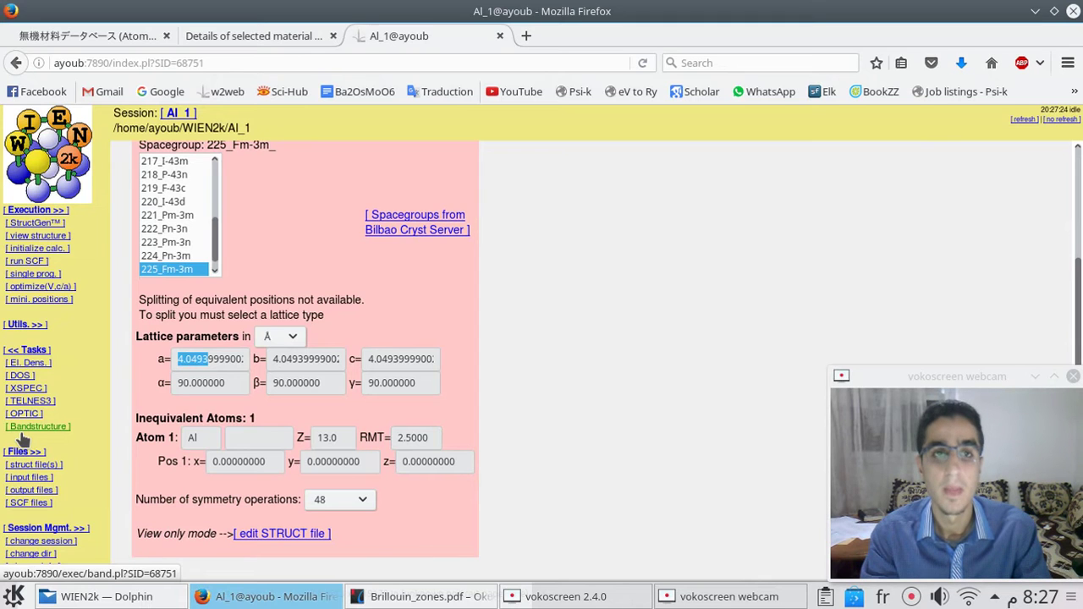
click(22, 432)
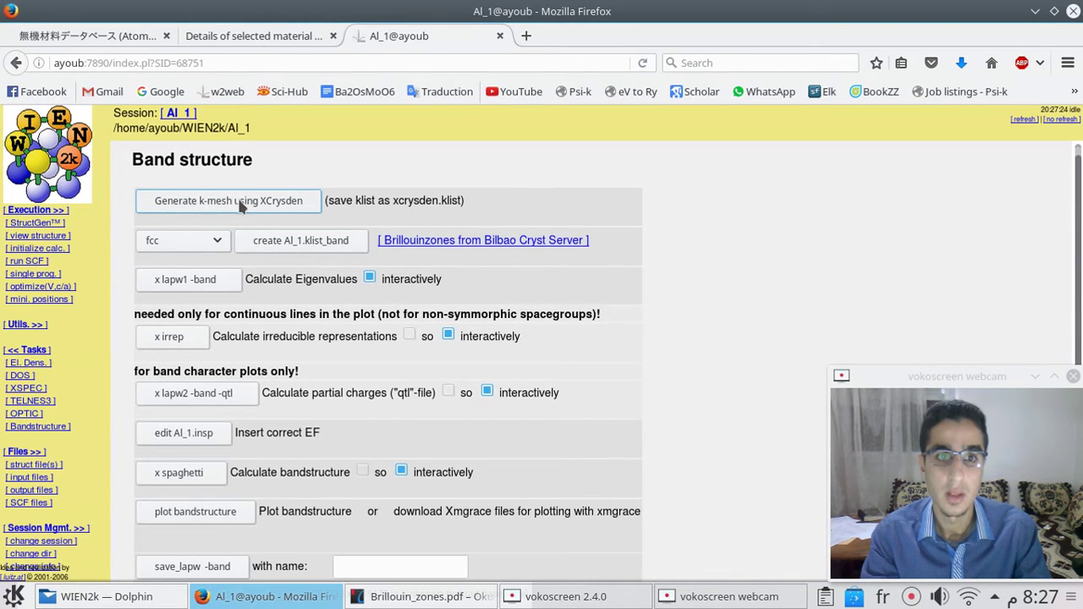
- Start k-mesh generation in XCrySDen from the Band structure page
click(303, 206)
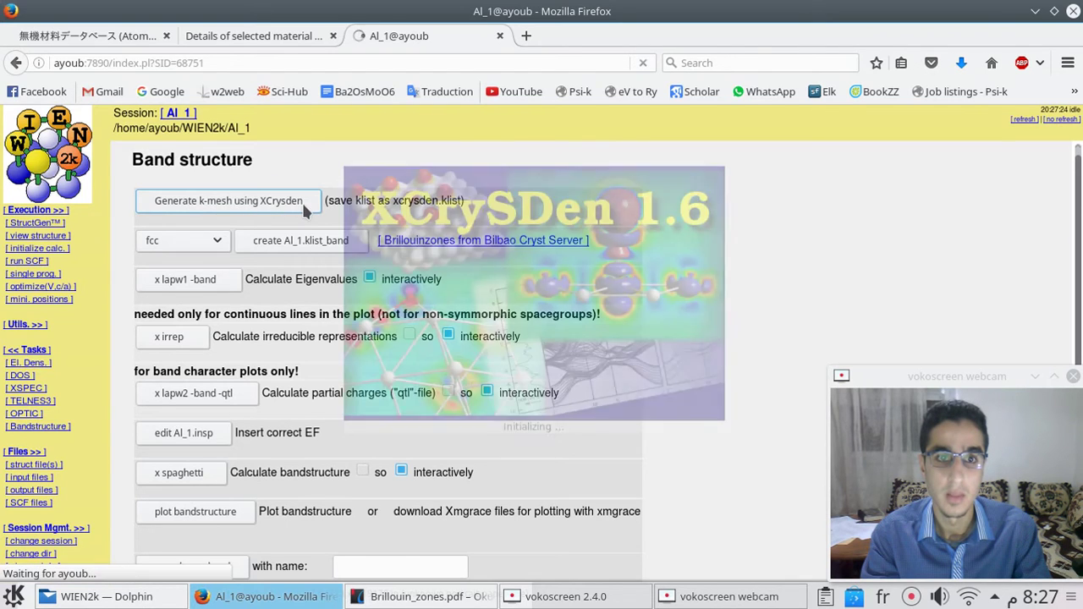
- Dismiss the k-point labelling prompt and rotate the Brillouin zone into a 3D view
click(396, 435)
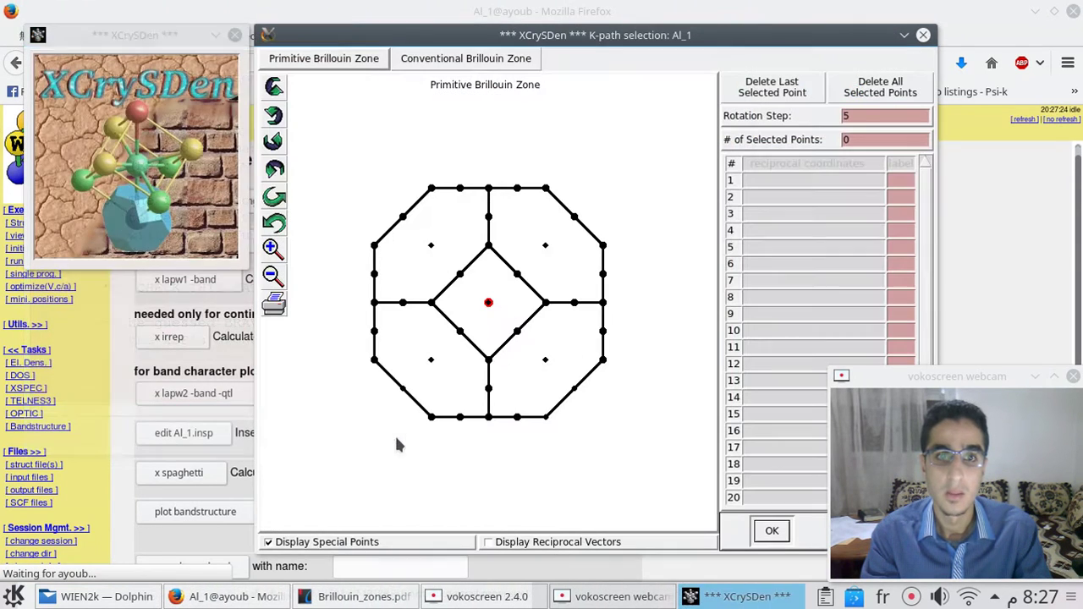
mouse_move(520, 242)
mouse_down()
mouse_move(559, 263)
mouse_move(615, 345)
mouse_up()
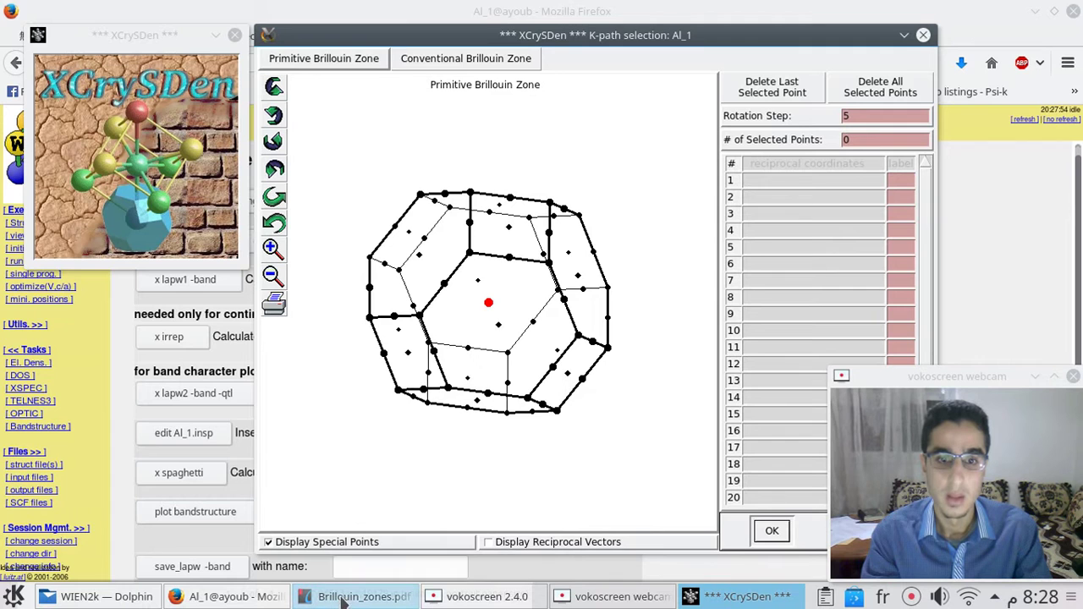
mouse_move(354, 597)
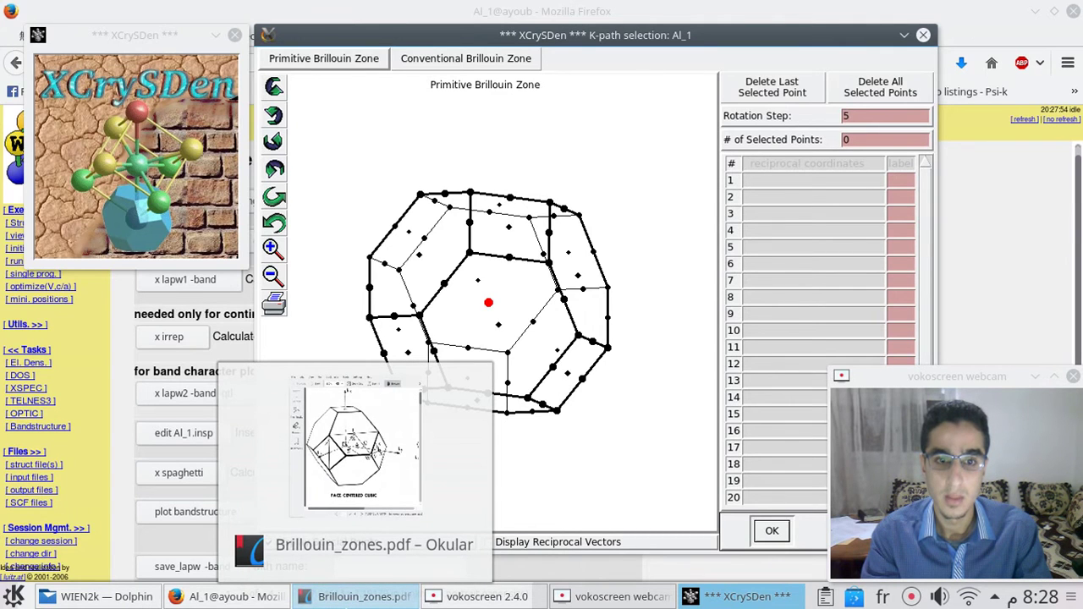
- Position the fcc Brillouin zone figure from Brillouin_zones.pdf in Okular beside XCrySDen
click(359, 597)
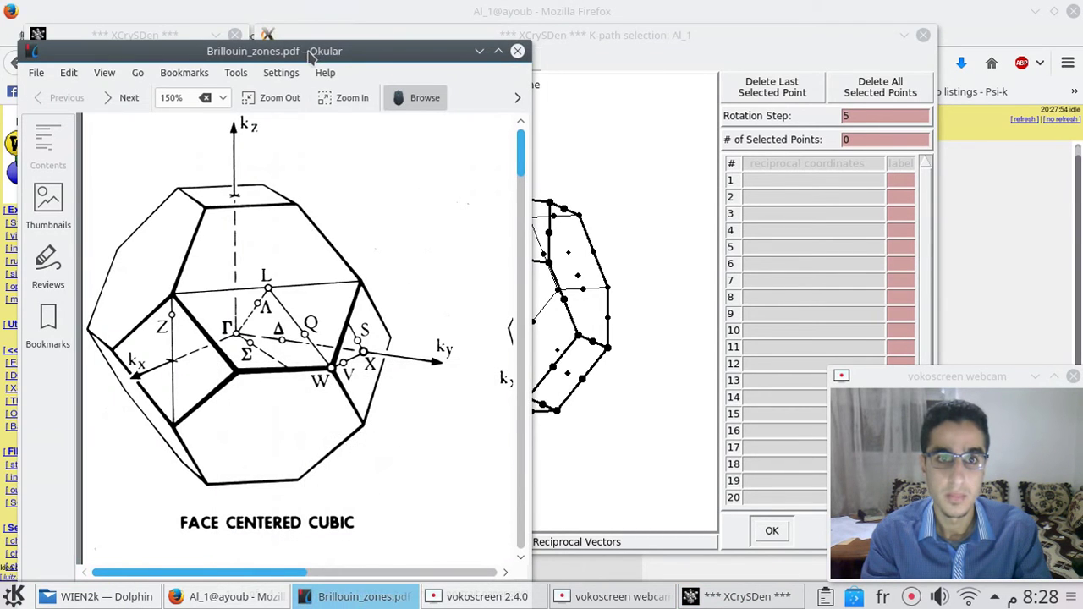
drag(310, 54, 298, 33)
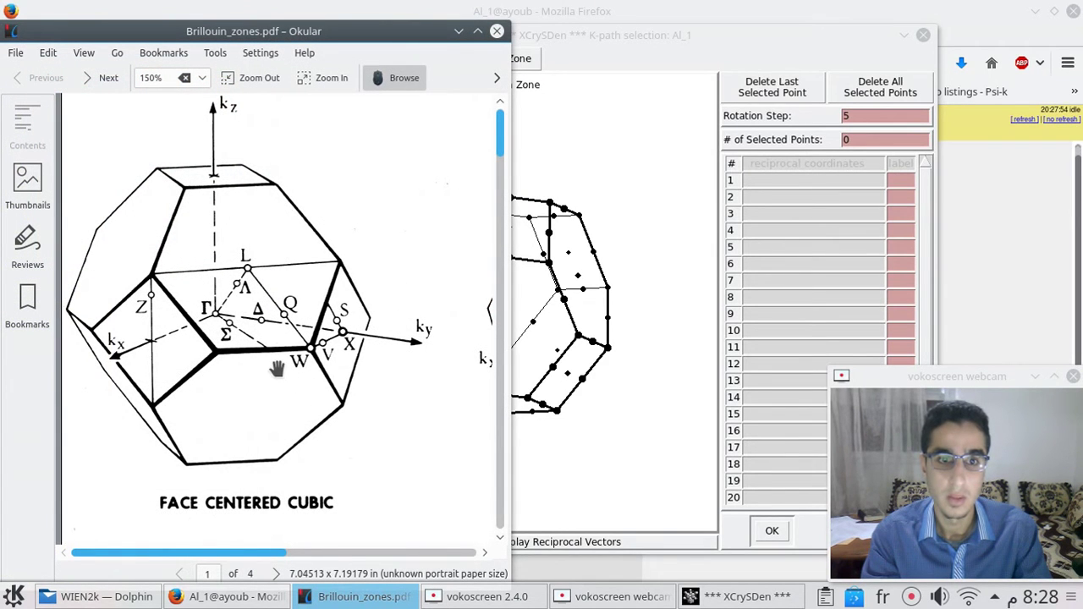
mouse_move(267, 360)
mouse_down()
mouse_move(298, 351)
mouse_move(300, 364)
mouse_up()
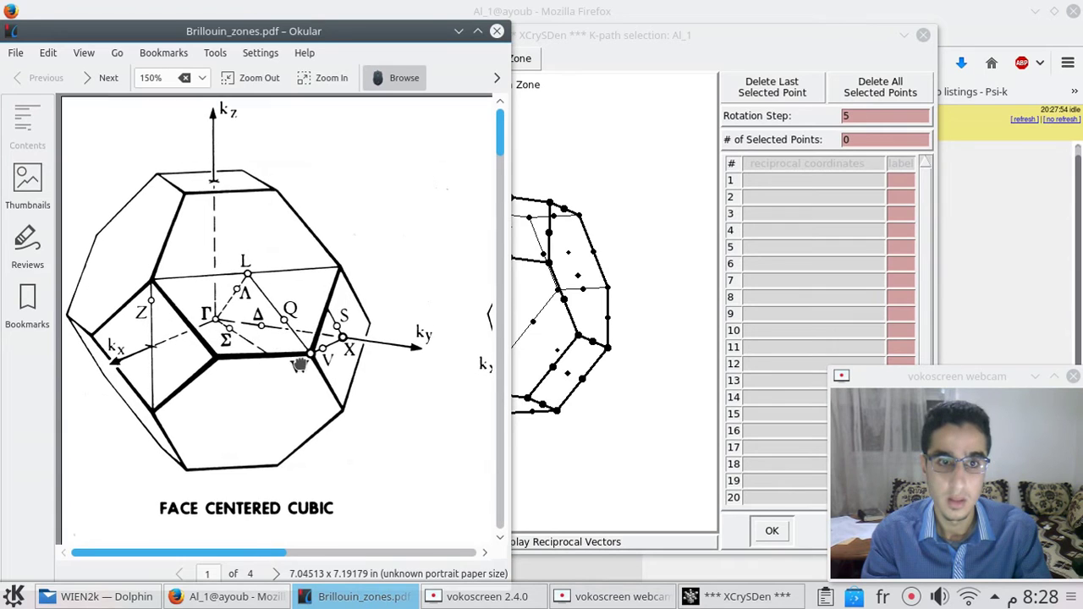
click(614, 37)
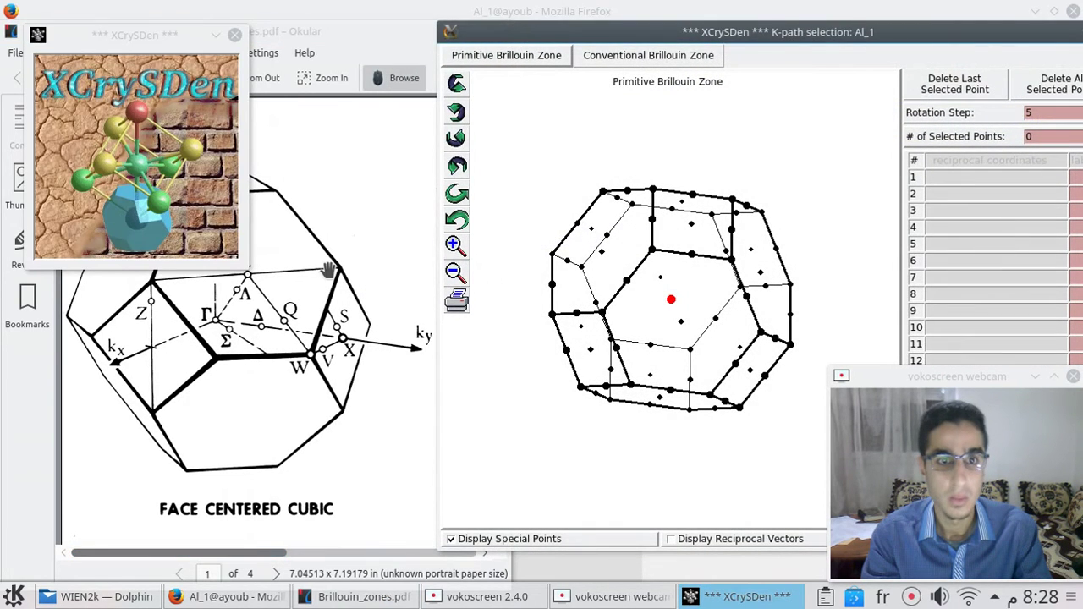
click(330, 269)
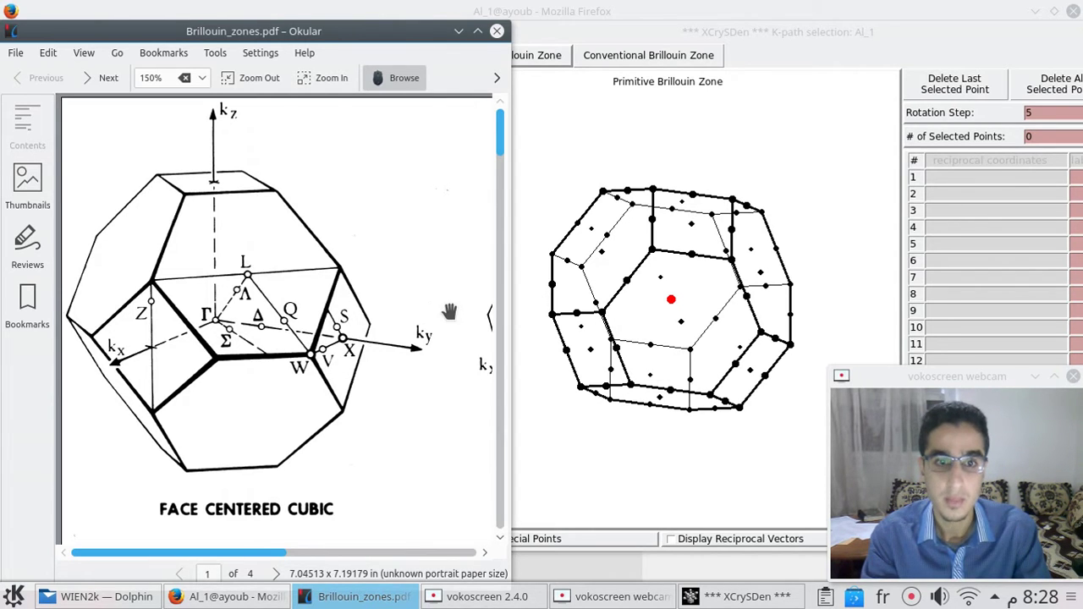
- Show the a*, b*, c* reciprocal vectors and rotate the zone to match the fcc reference figure
click(671, 540)
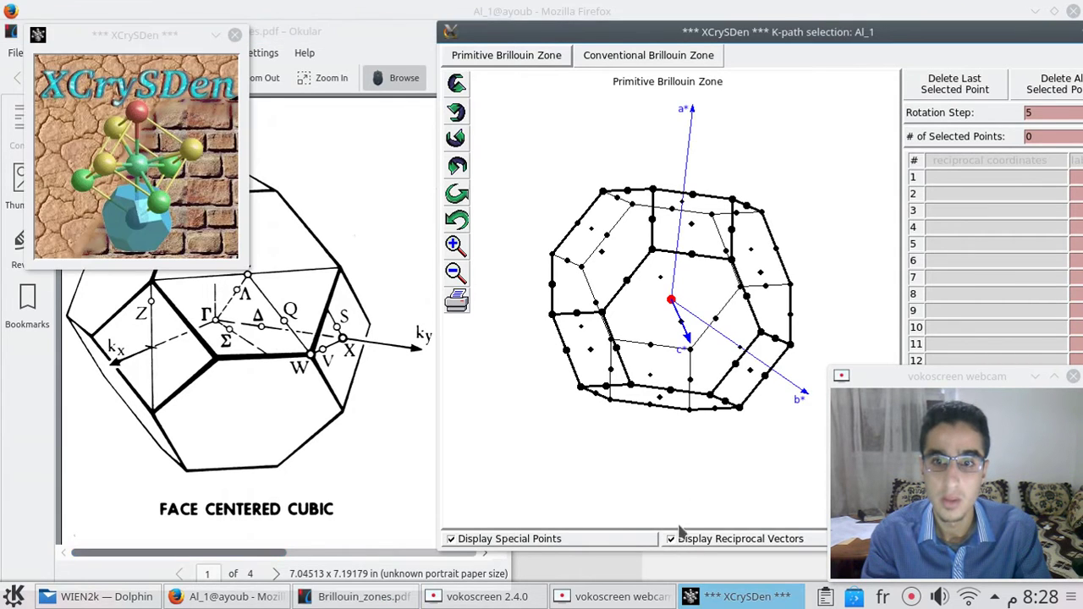
click(736, 597)
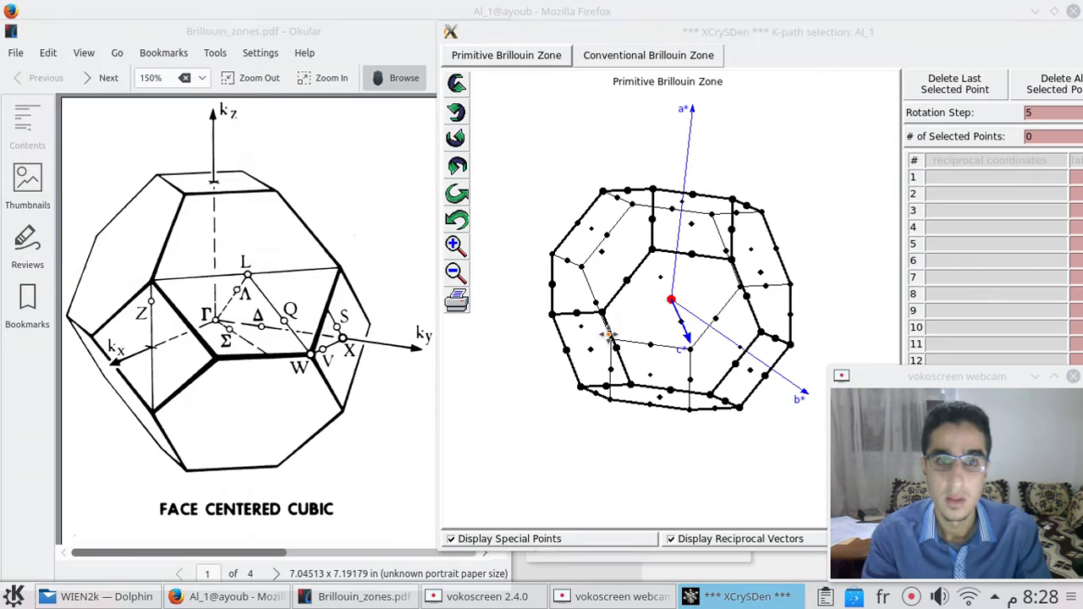
drag(788, 347, 710, 366)
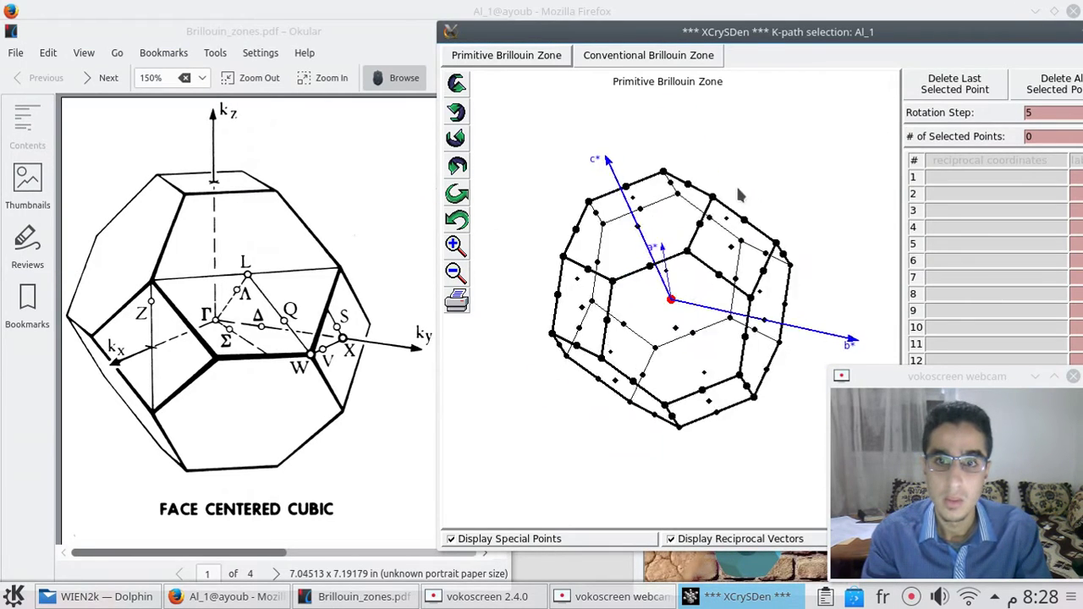
mouse_move(710, 365)
mouse_down()
mouse_move(525, 251)
mouse_move(505, 188)
mouse_move(716, 322)
mouse_move(672, 358)
mouse_move(551, 322)
mouse_up()
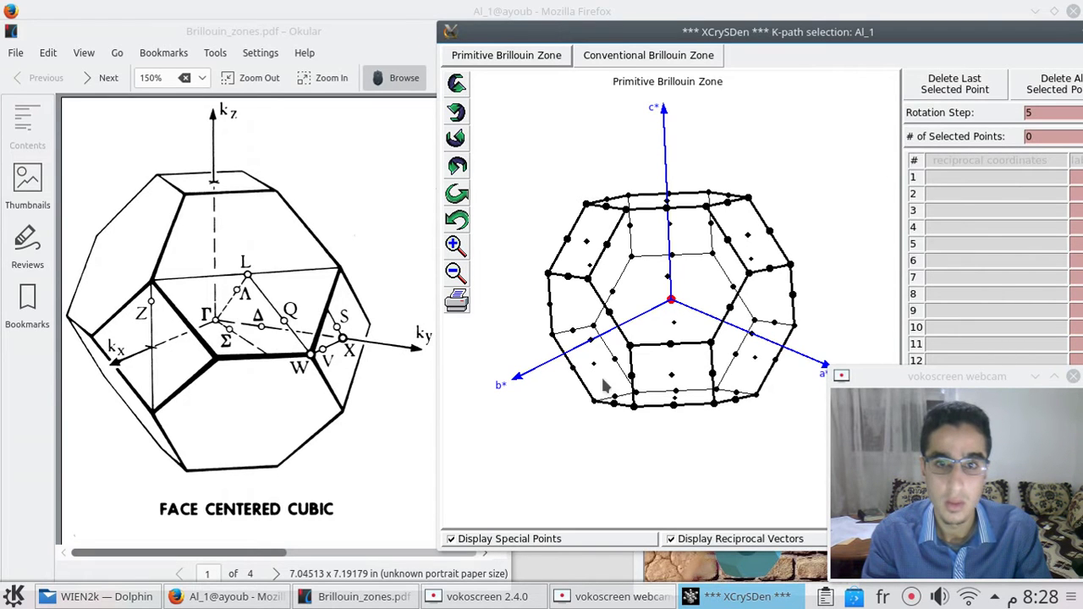
drag(686, 387, 665, 391)
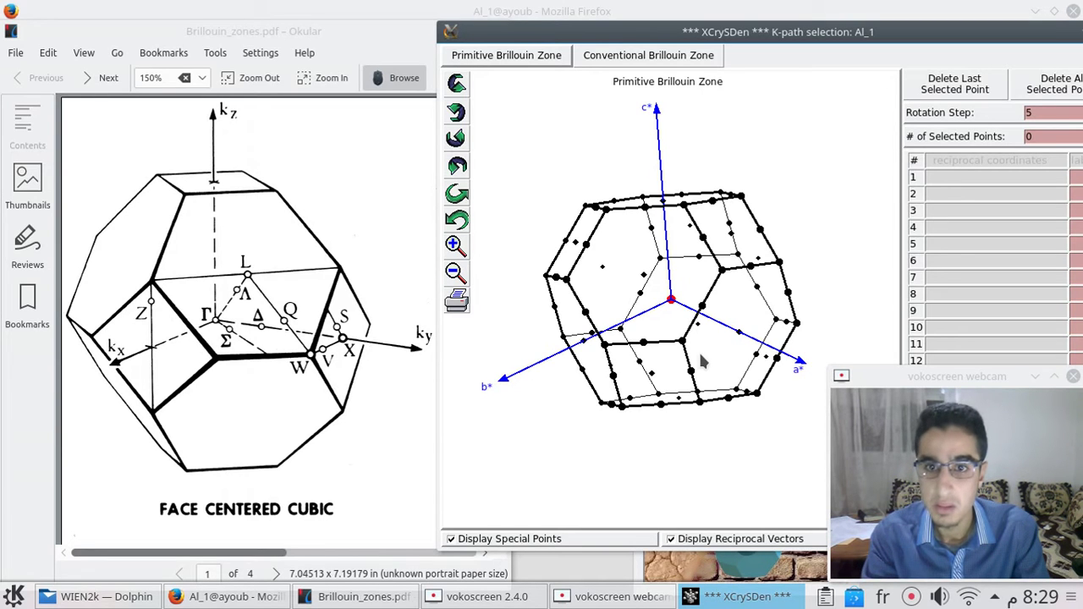
drag(700, 355, 725, 346)
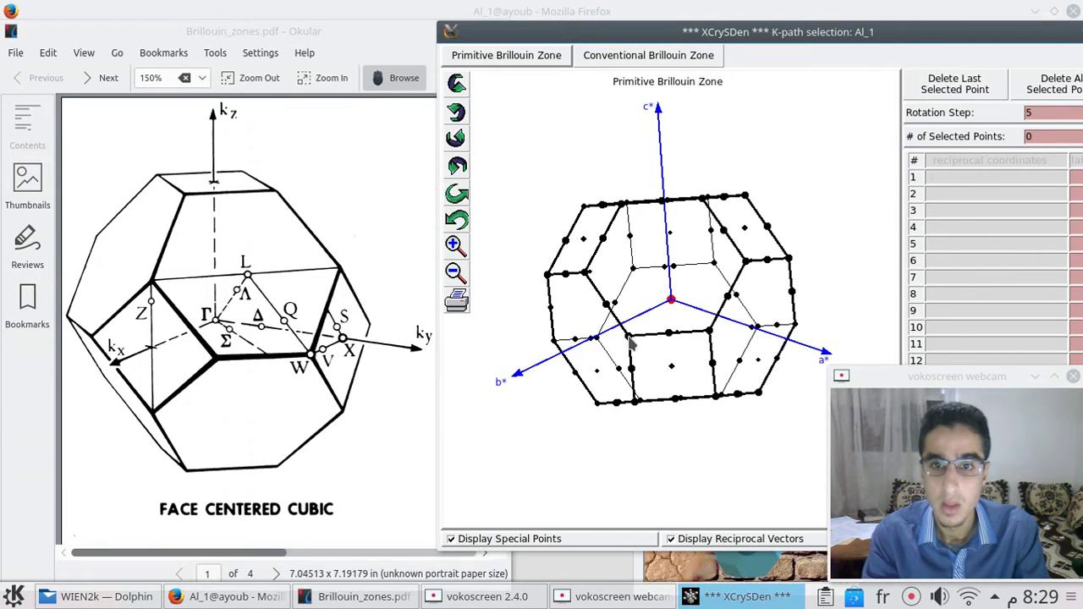
drag(631, 341, 624, 321)
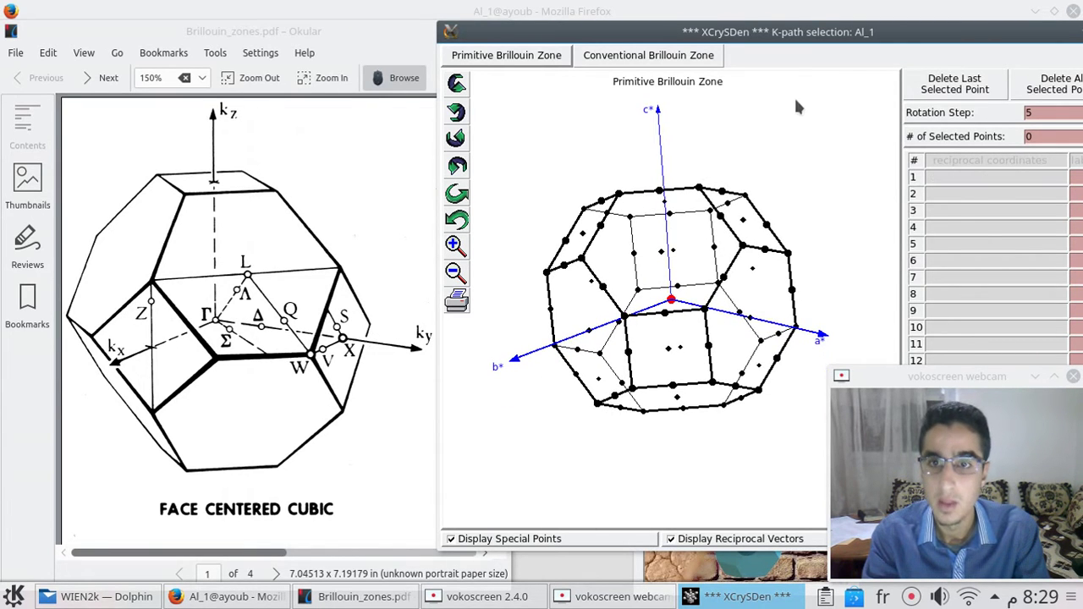
drag(779, 42, 721, 42)
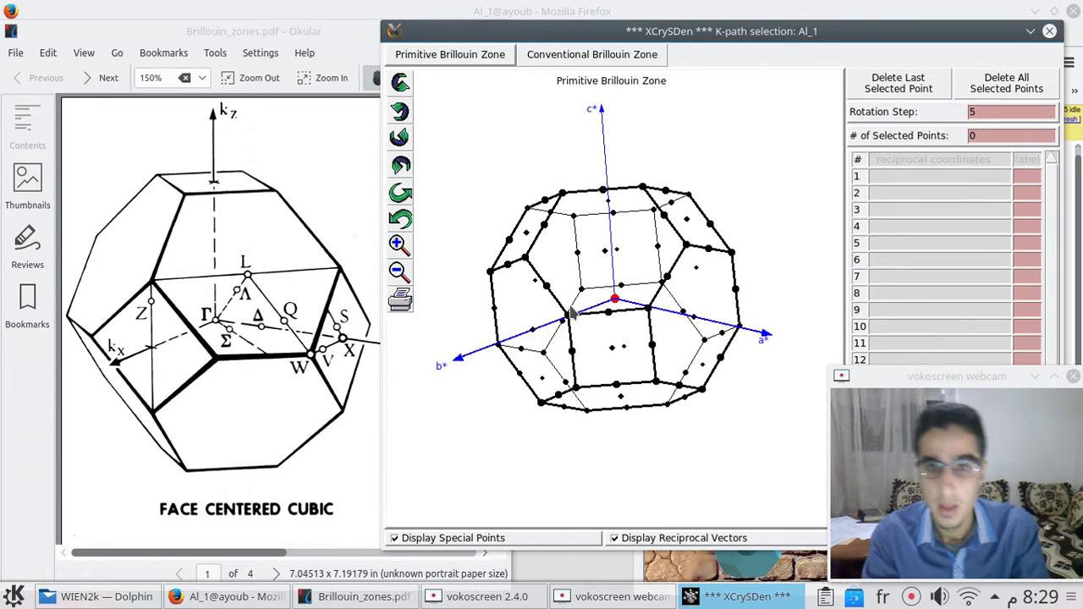
- Pick Γ, X and W as the first three k-path points, checking their labels
click(615, 301)
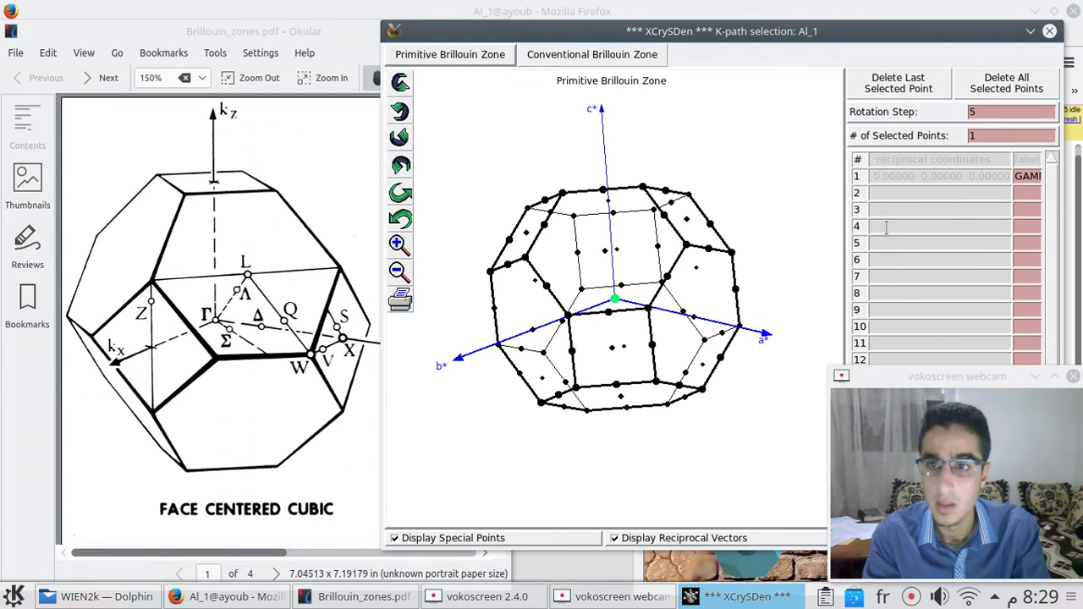
click(1030, 176)
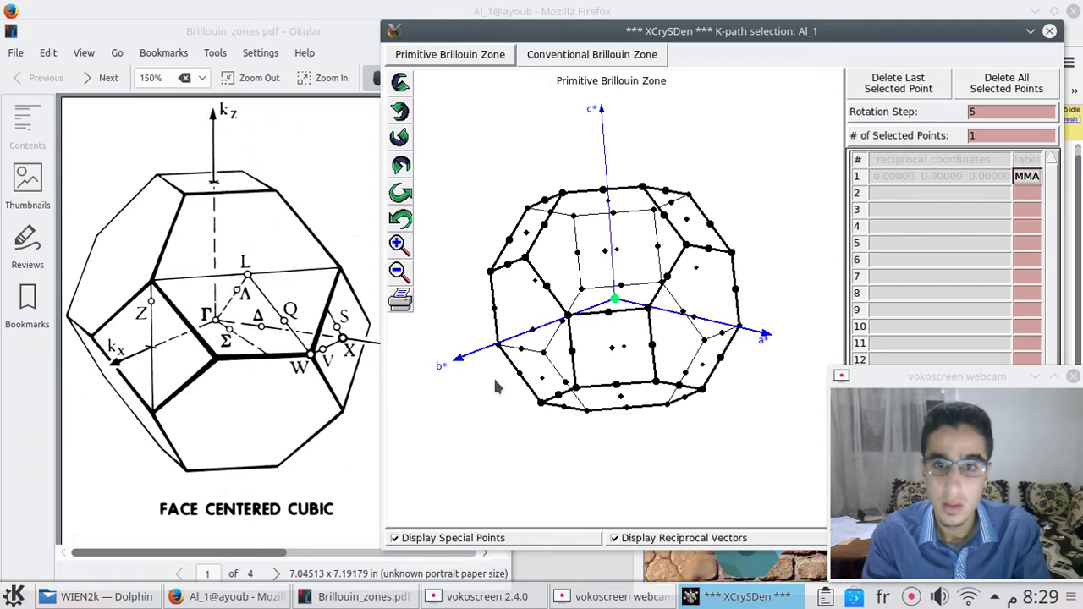
drag(649, 367, 648, 359)
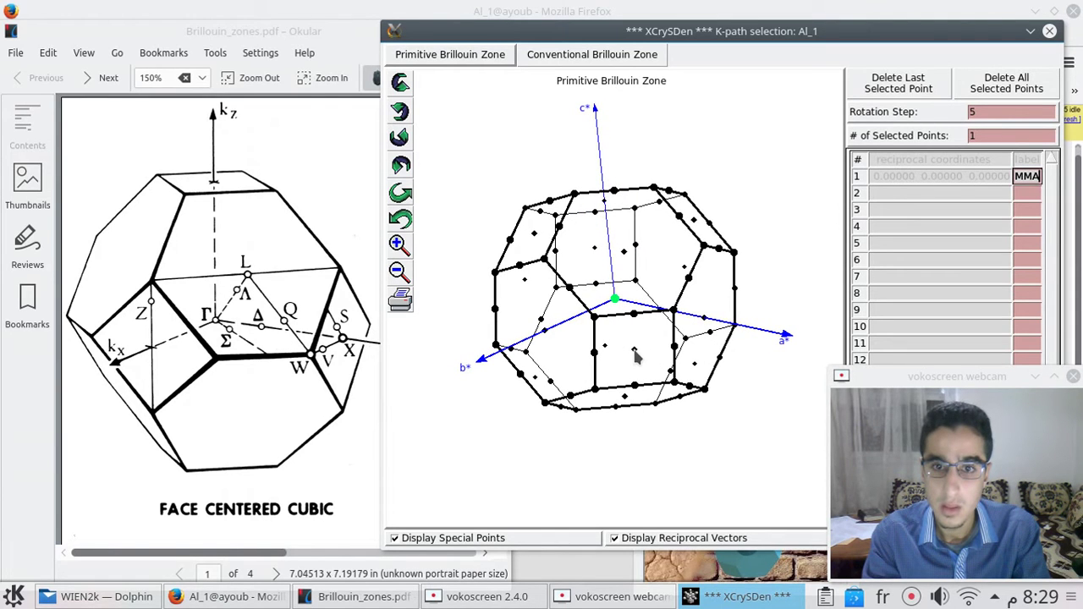
click(634, 349)
click(1016, 193)
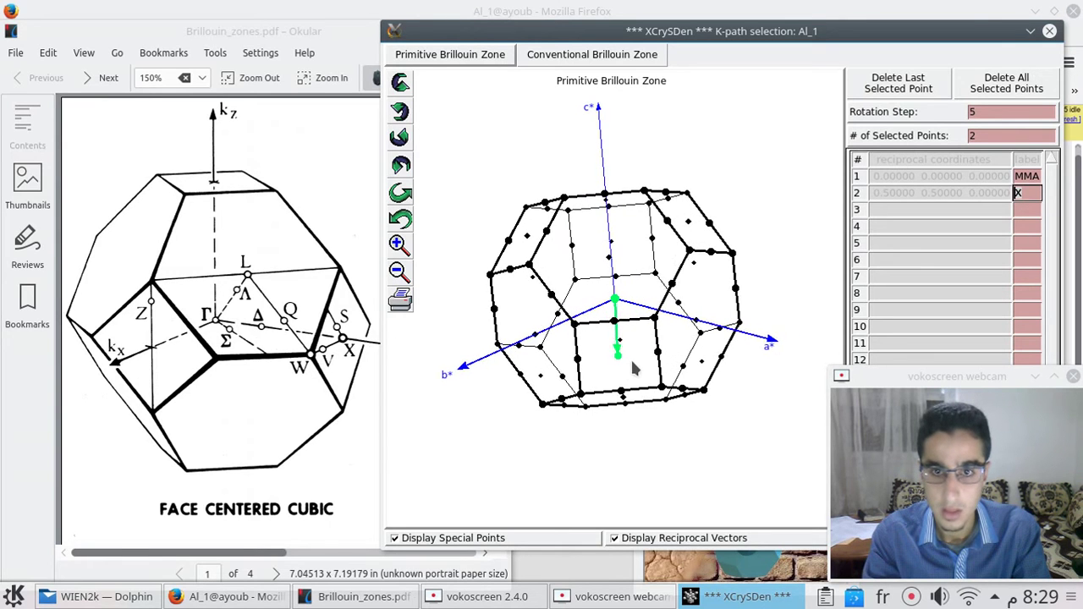
drag(653, 362, 611, 363)
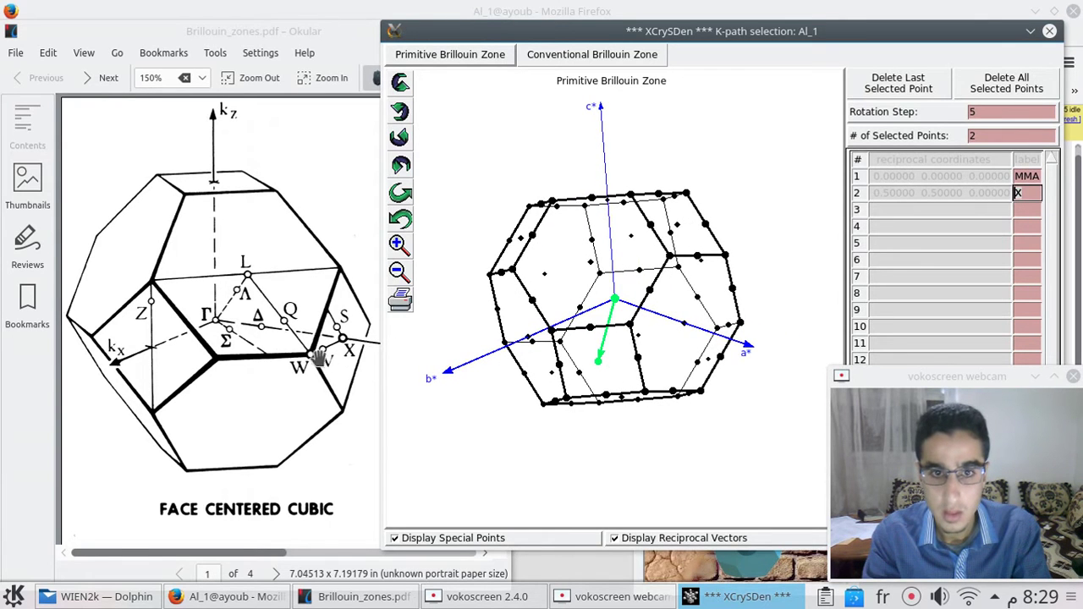
click(632, 330)
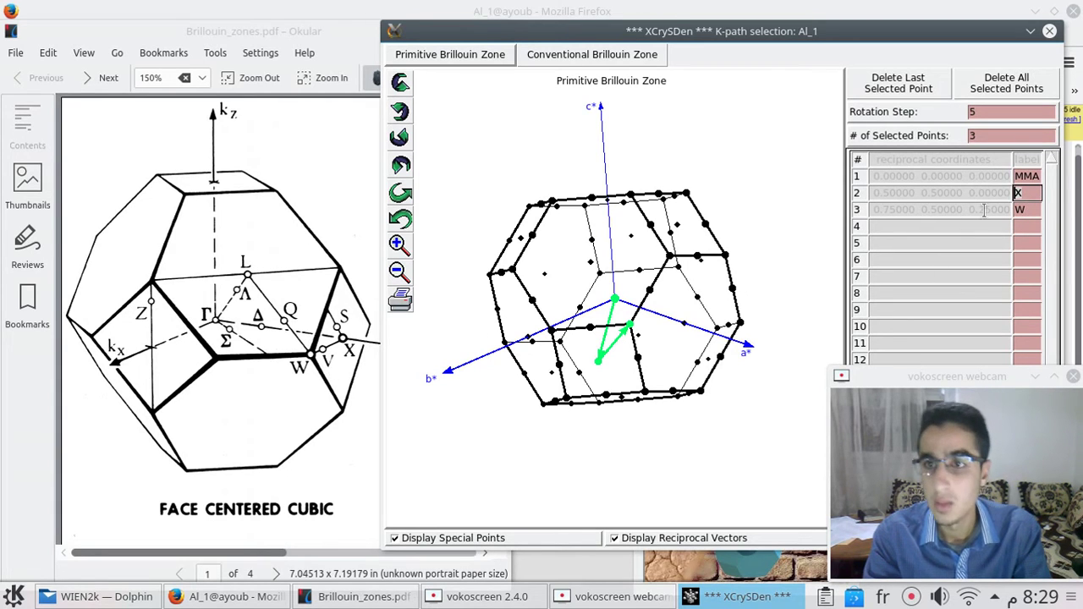
- Add Γ and then L as the fourth and fifth k-path points
click(1027, 227)
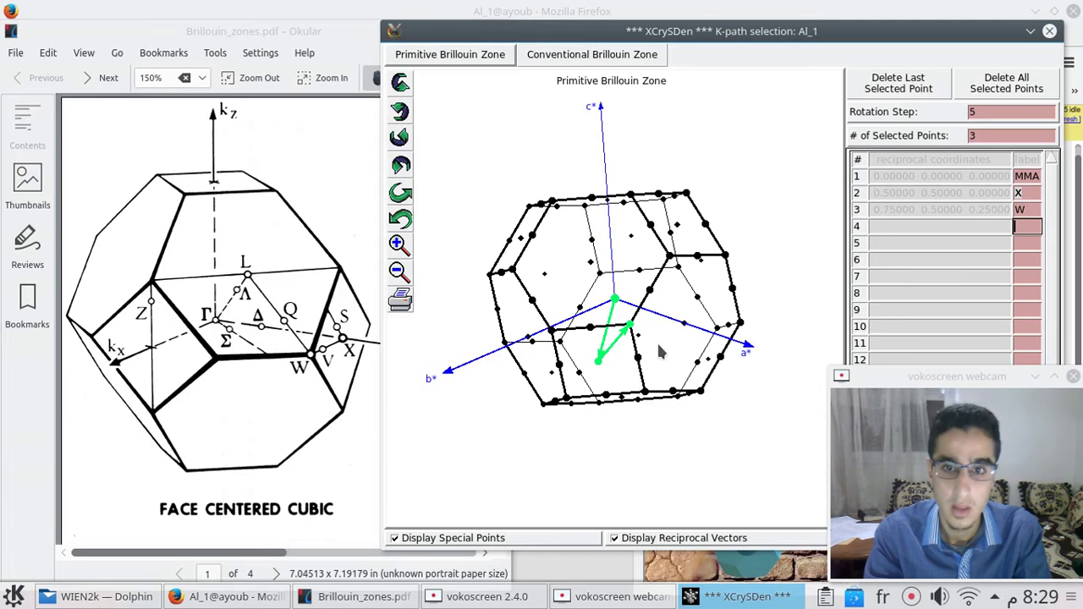
drag(660, 351, 393, 354)
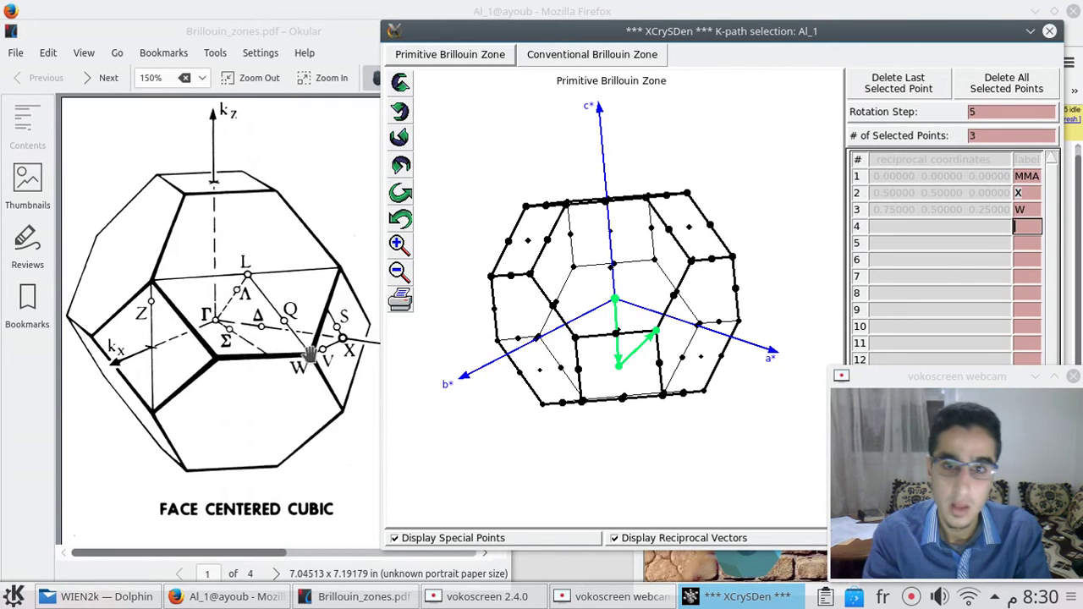
click(614, 303)
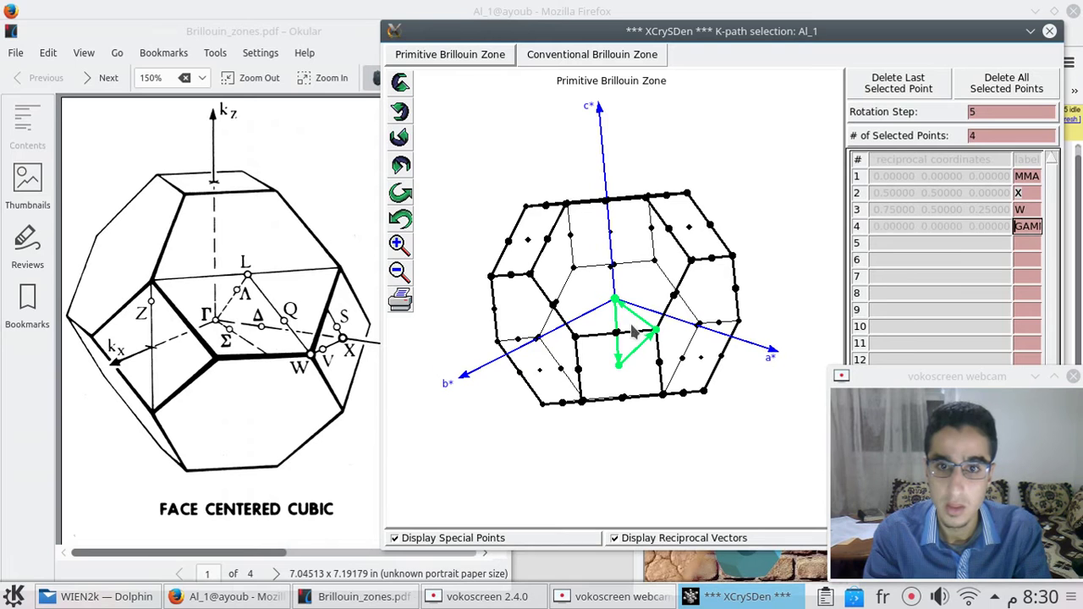
drag(629, 334, 466, 284)
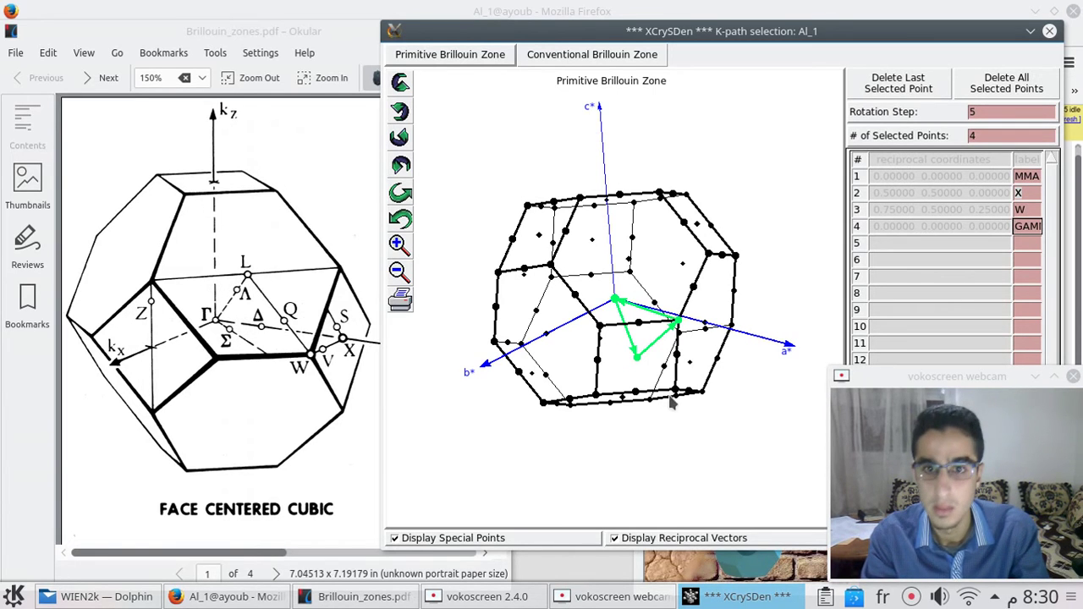
mouse_move(670, 403)
mouse_down()
mouse_move(702, 329)
mouse_move(653, 338)
mouse_move(673, 336)
mouse_up()
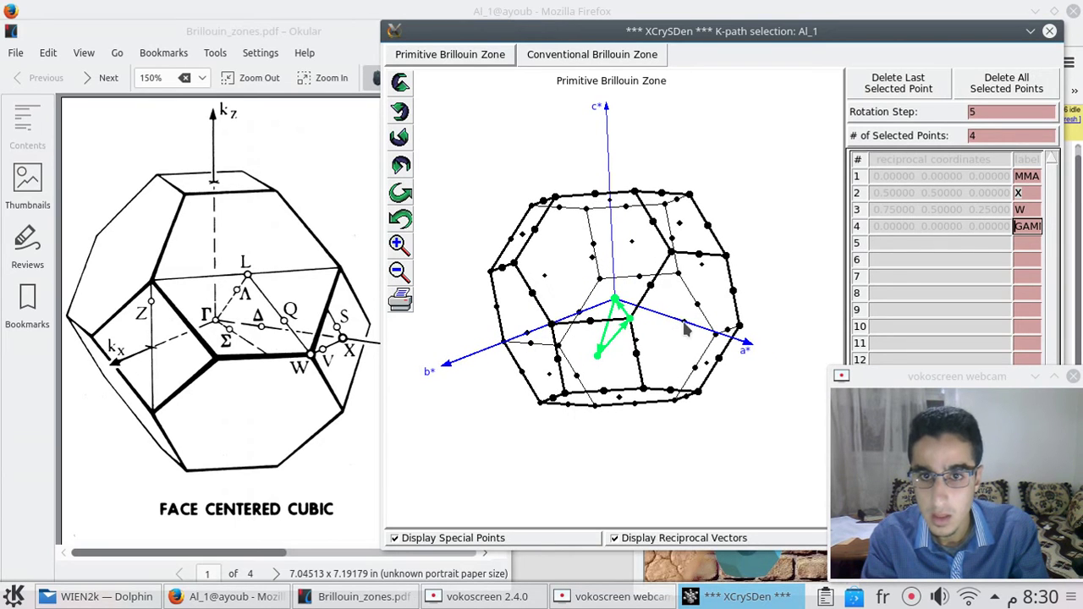
click(685, 323)
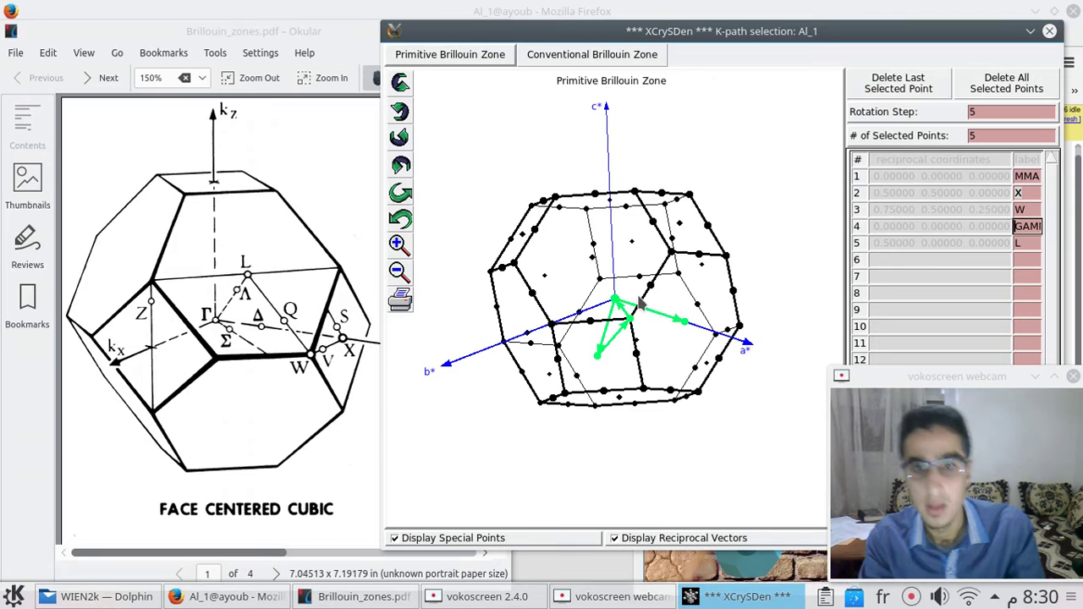
- Delete a mistaken extra L and add W (0.75 0.50 0.25) as the sixth point
click(594, 260)
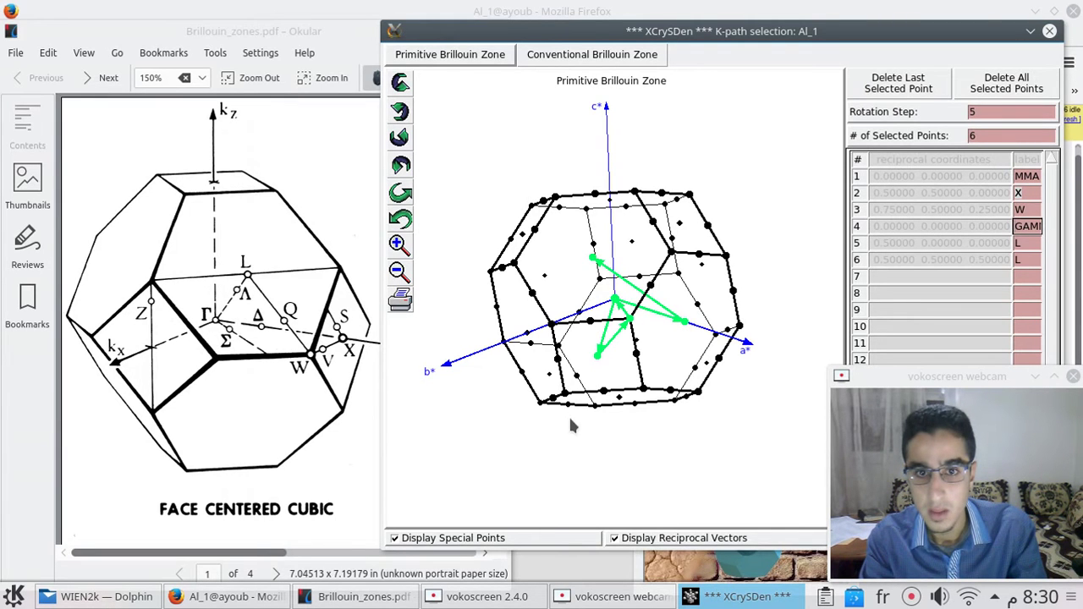
mouse_move(592, 267)
mouse_down()
mouse_move(616, 254)
mouse_move(551, 254)
mouse_move(559, 297)
mouse_up()
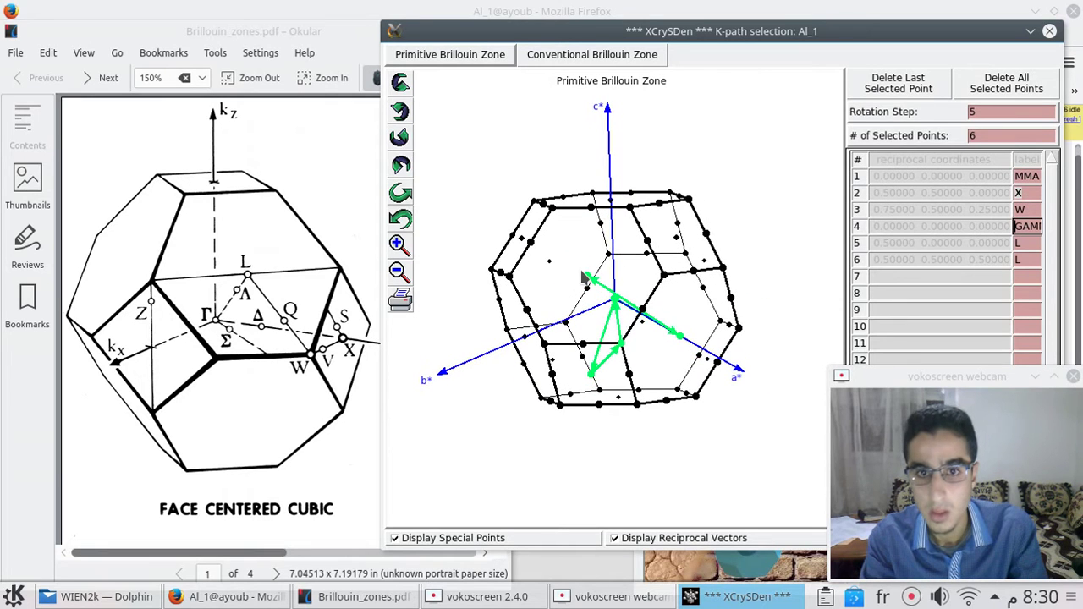
right_click(584, 284)
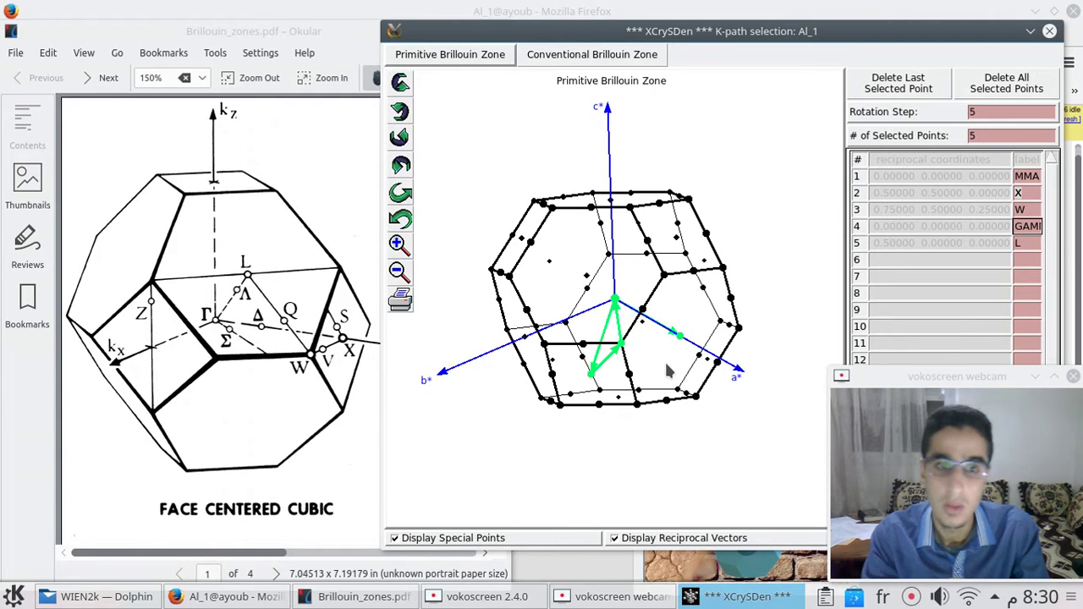
mouse_move(658, 369)
mouse_down()
mouse_move(628, 353)
mouse_move(669, 375)
mouse_move(655, 342)
mouse_up()
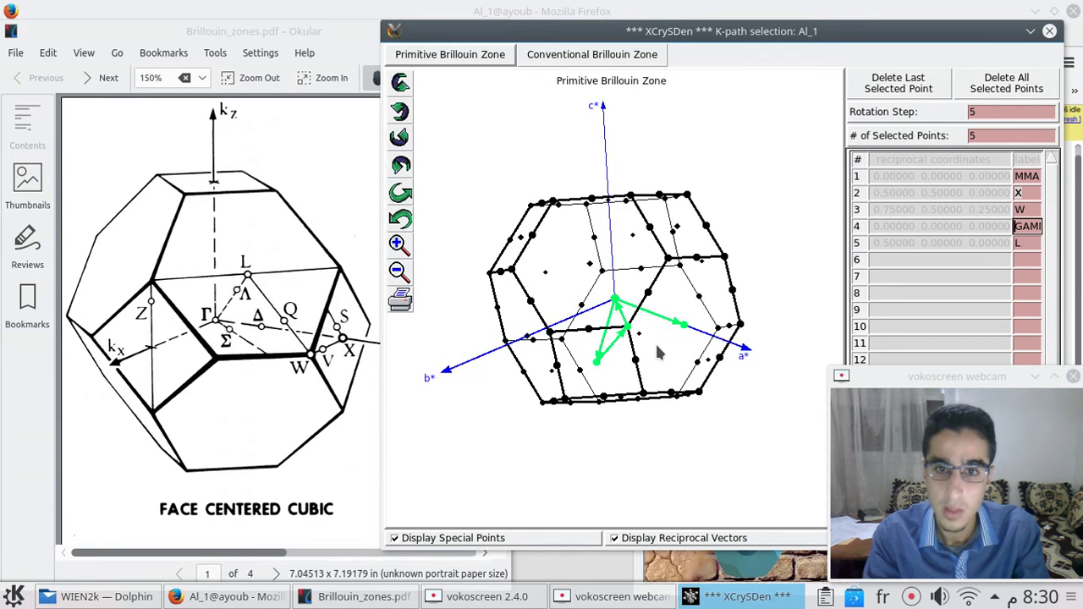
click(635, 335)
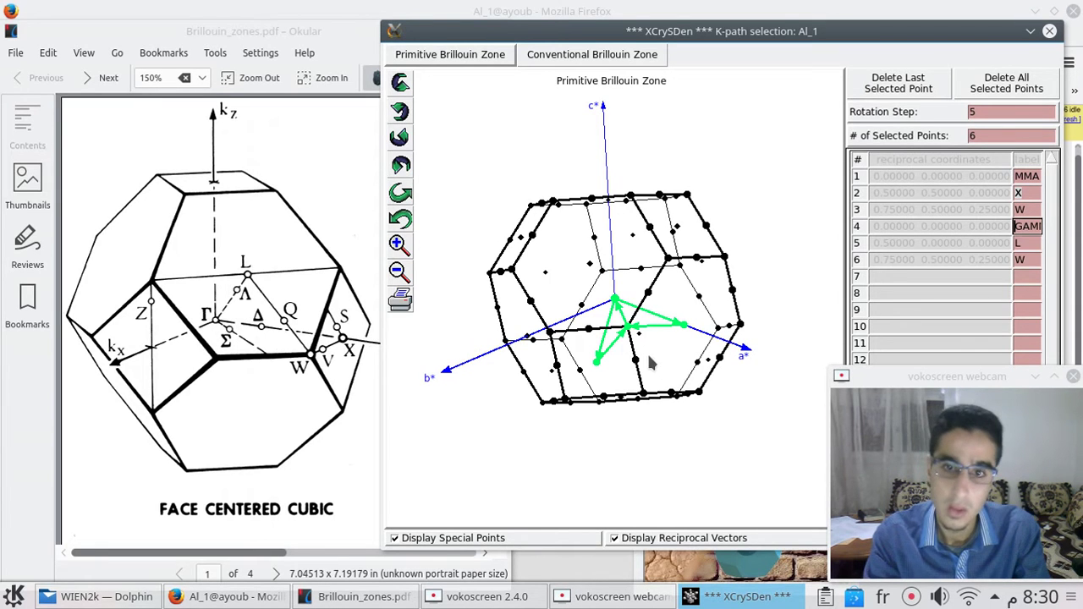
mouse_move(647, 351)
mouse_down()
mouse_move(633, 350)
mouse_move(608, 305)
mouse_move(622, 364)
mouse_move(669, 382)
mouse_up()
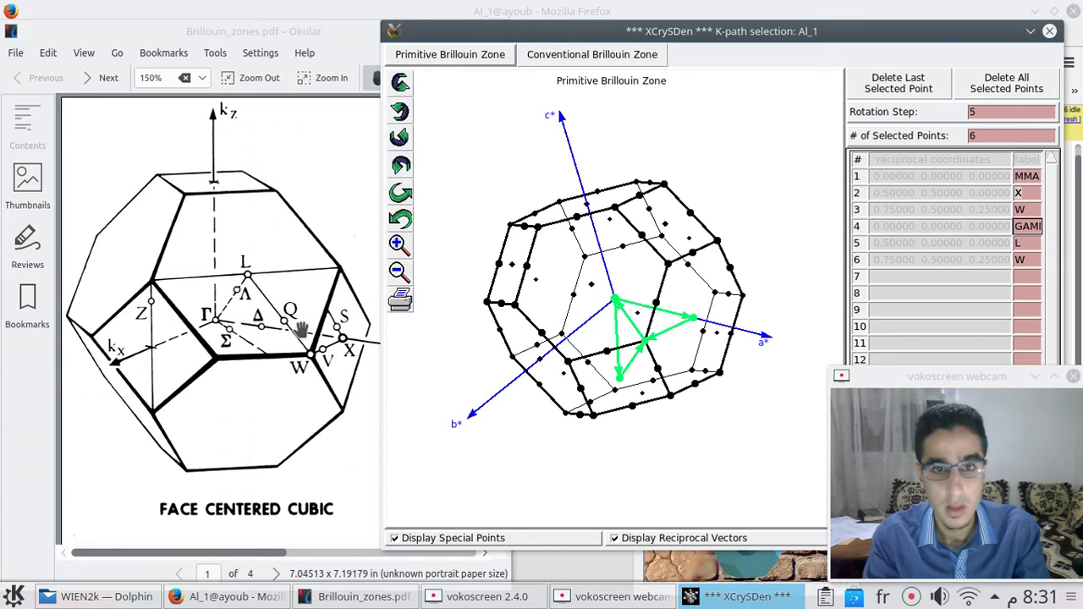
mouse_move(556, 288)
mouse_down()
mouse_move(541, 254)
mouse_move(580, 309)
mouse_move(523, 273)
mouse_move(527, 285)
mouse_move(540, 278)
mouse_move(516, 278)
mouse_up()
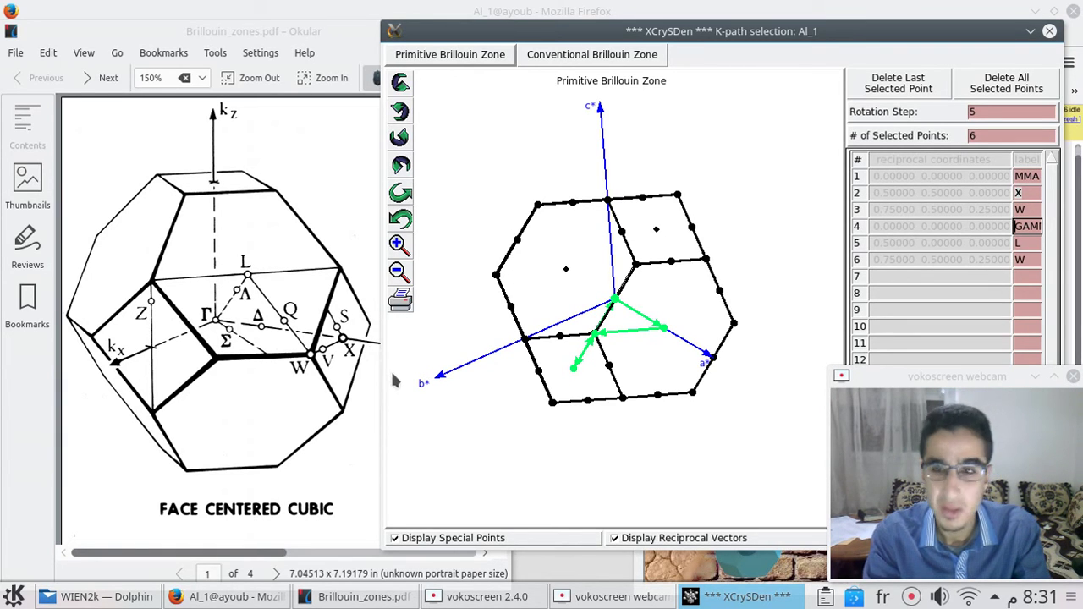
- Verify the six labels GAMMA, X, W, GAMMA, L, W and accept the k-path
drag(631, 24, 453, 28)
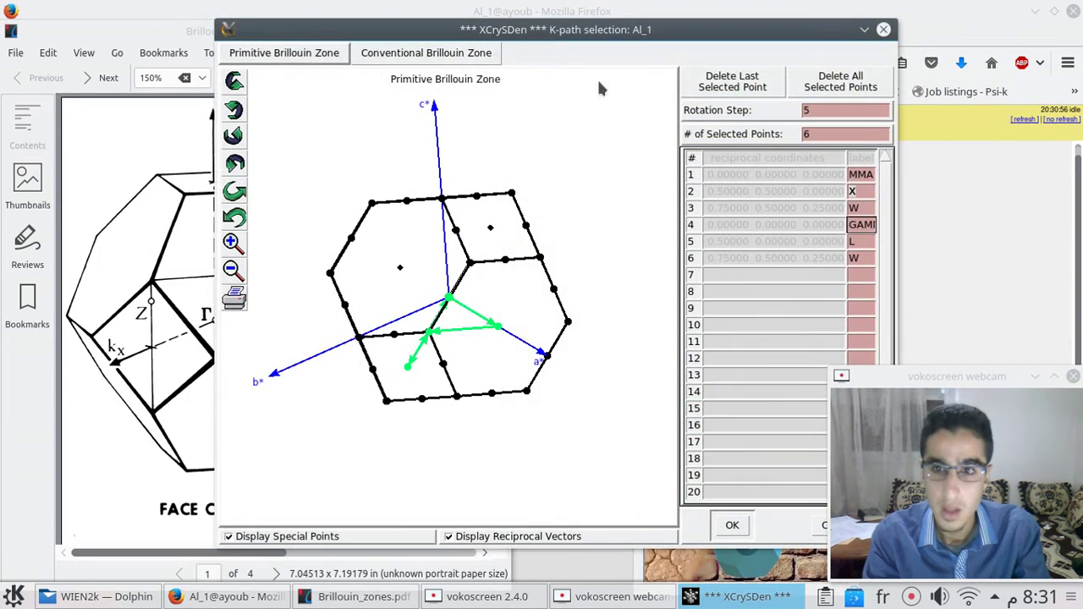
click(859, 174)
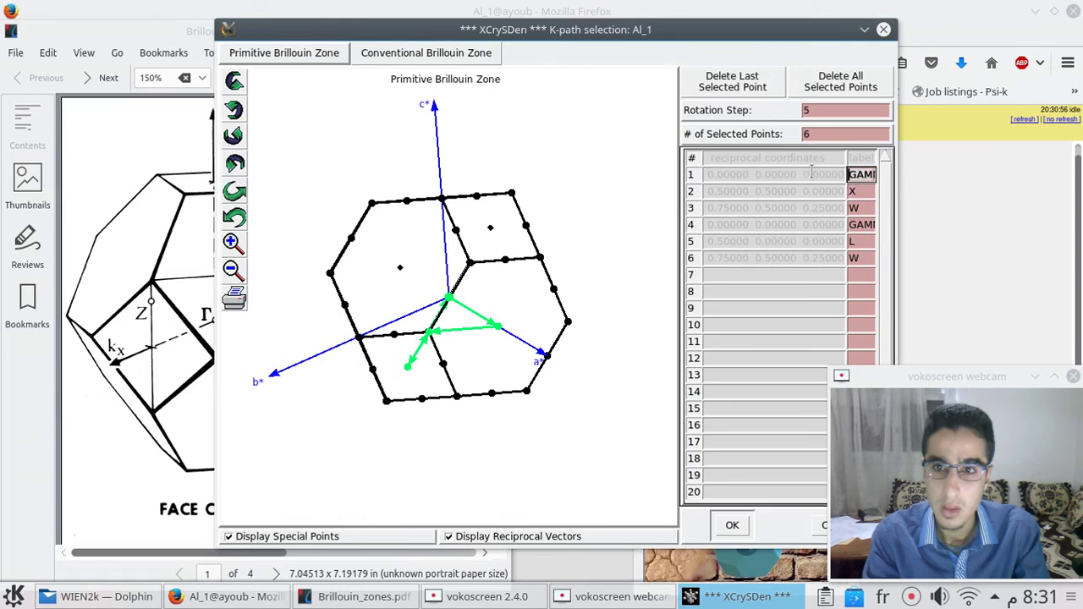
click(863, 191)
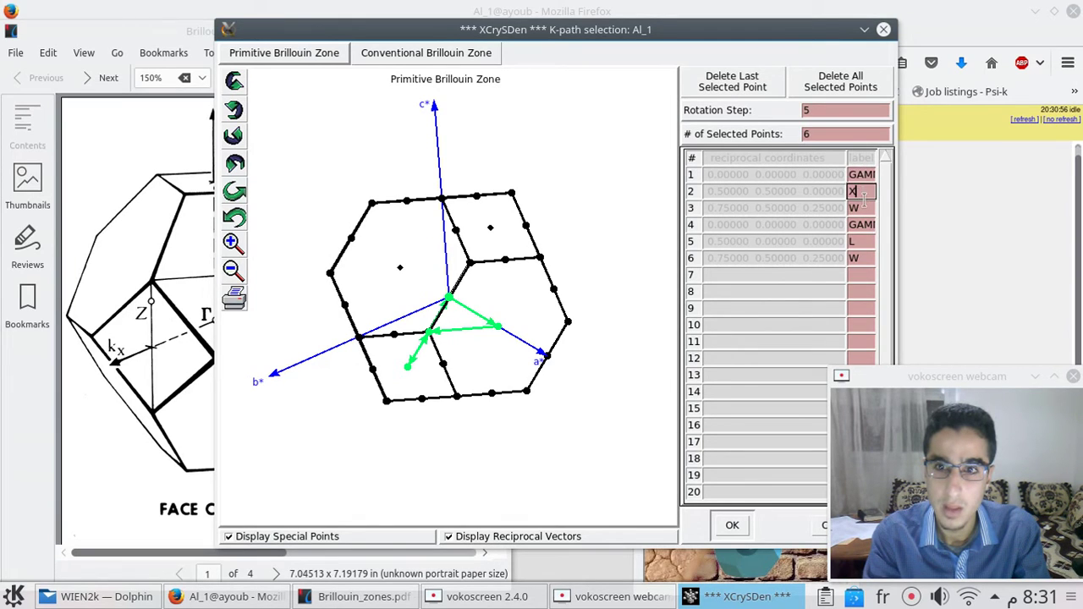
click(859, 242)
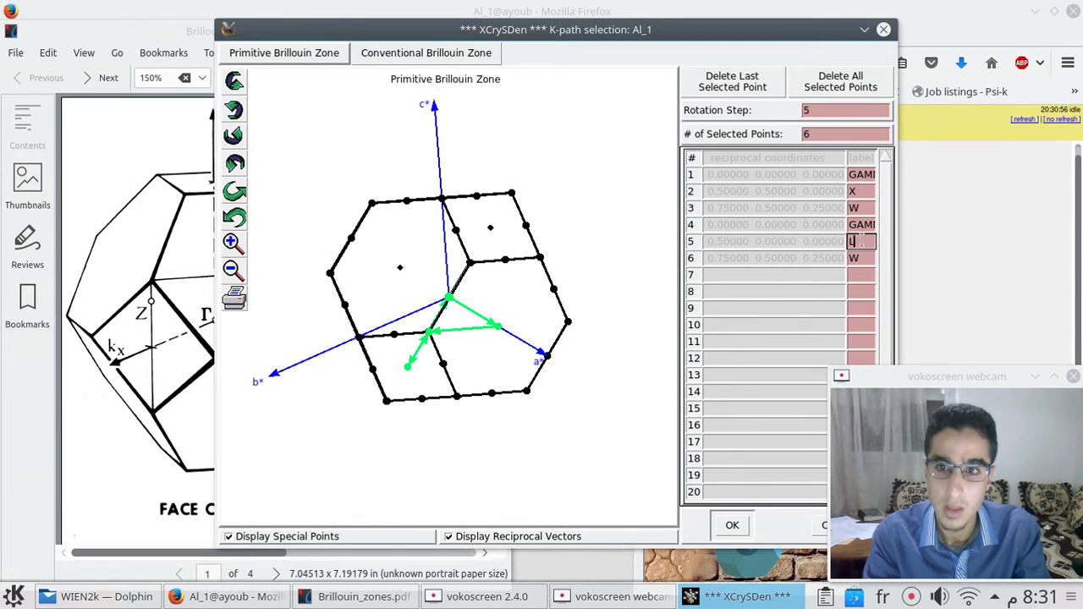
click(732, 523)
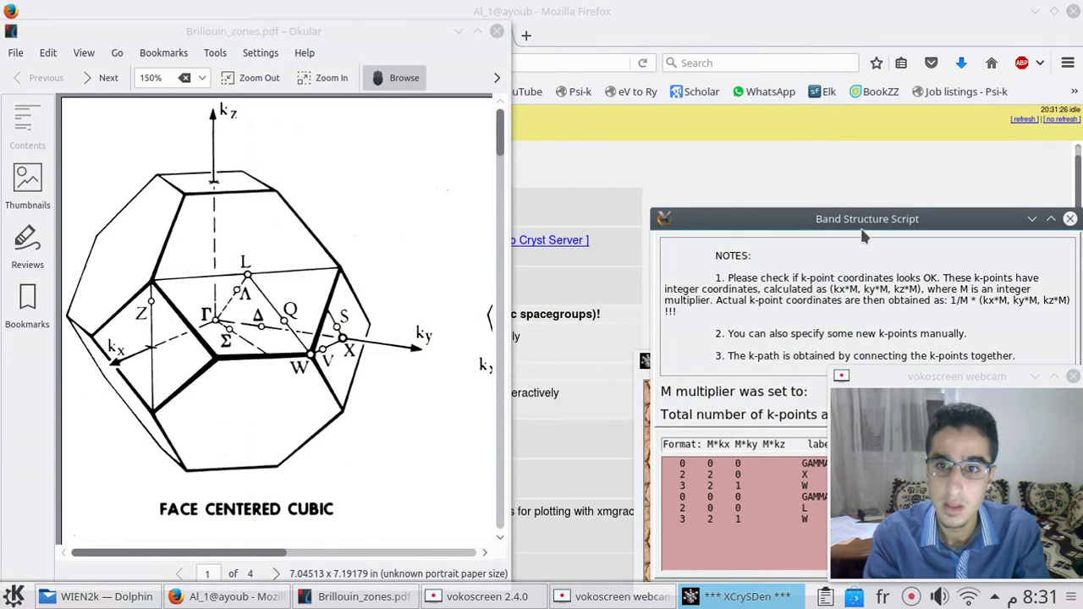
- Set 200 total k-points along the path in the Band Structure Script and confirm
drag(863, 237, 535, 107)
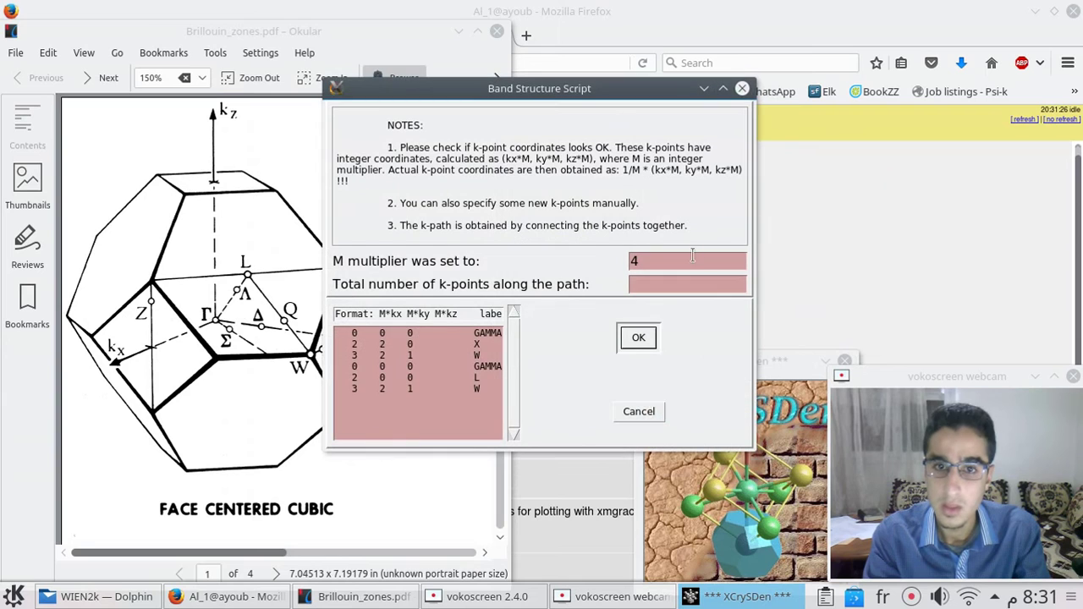
click(658, 286)
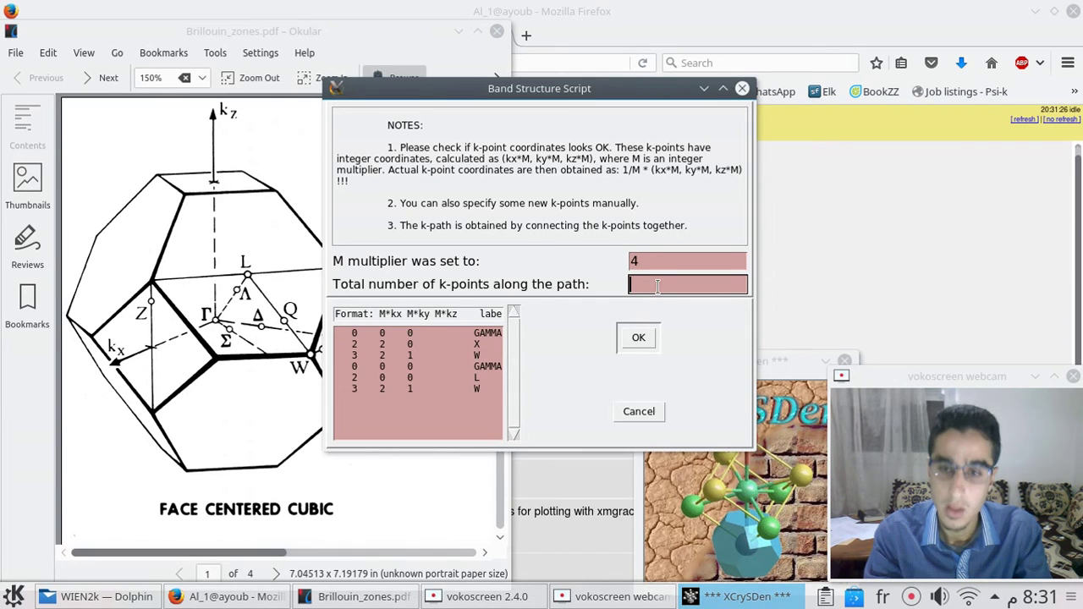
text(20)
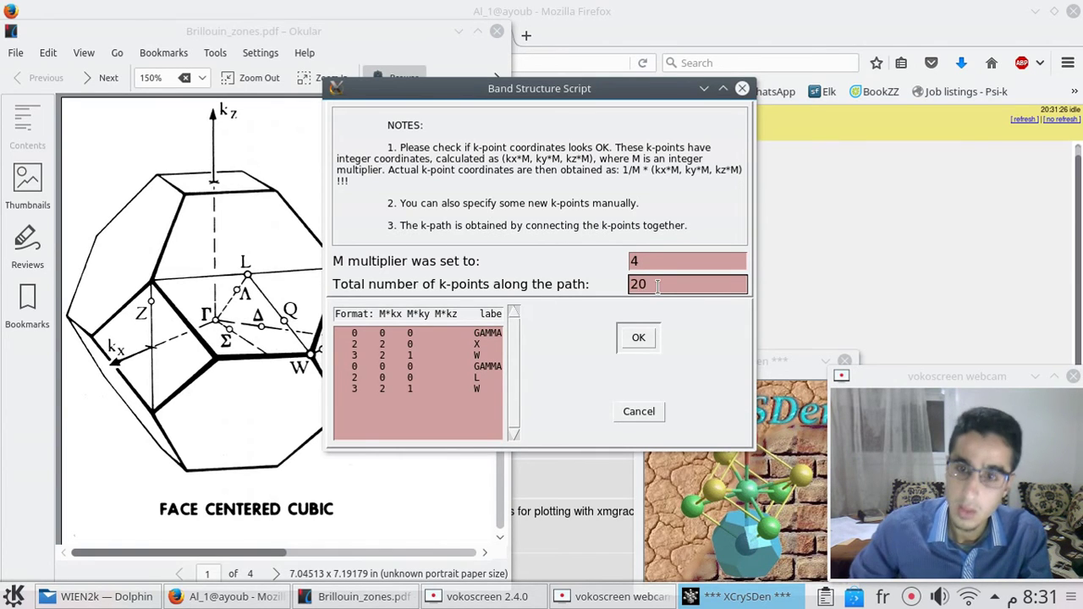
text(0)
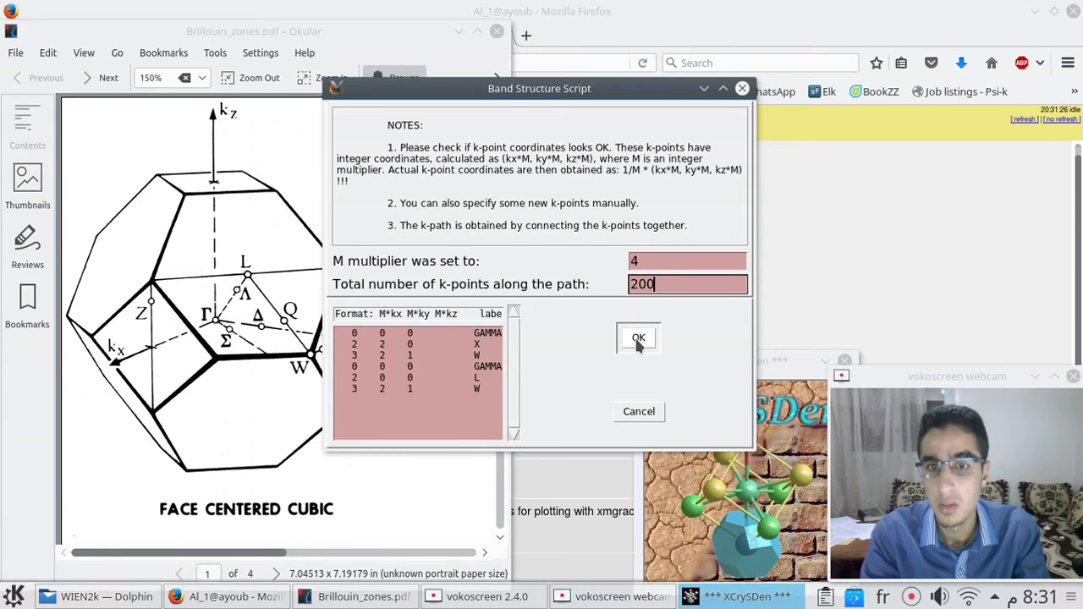
click(637, 338)
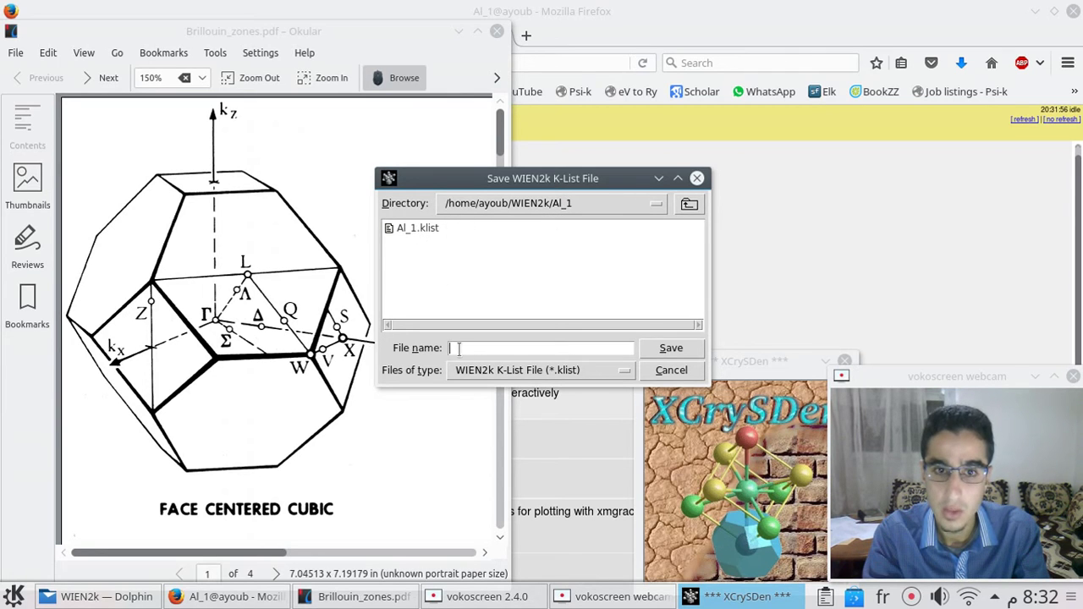
- Name the k-list file Al_1.klist_band by appending _band to the existing Al_1.klist
click(415, 229)
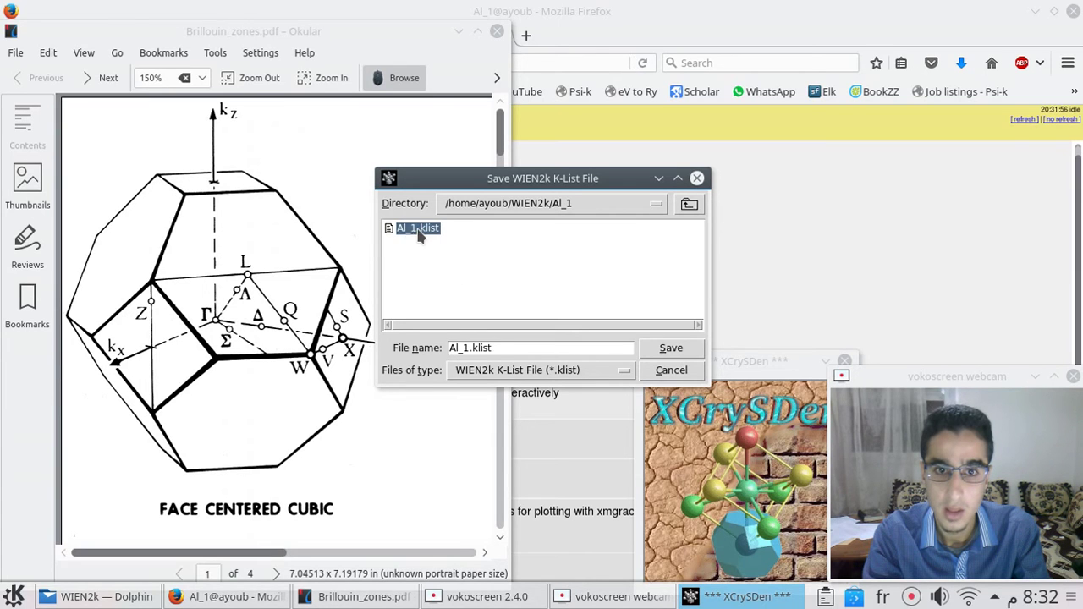
click(490, 347)
click(507, 352)
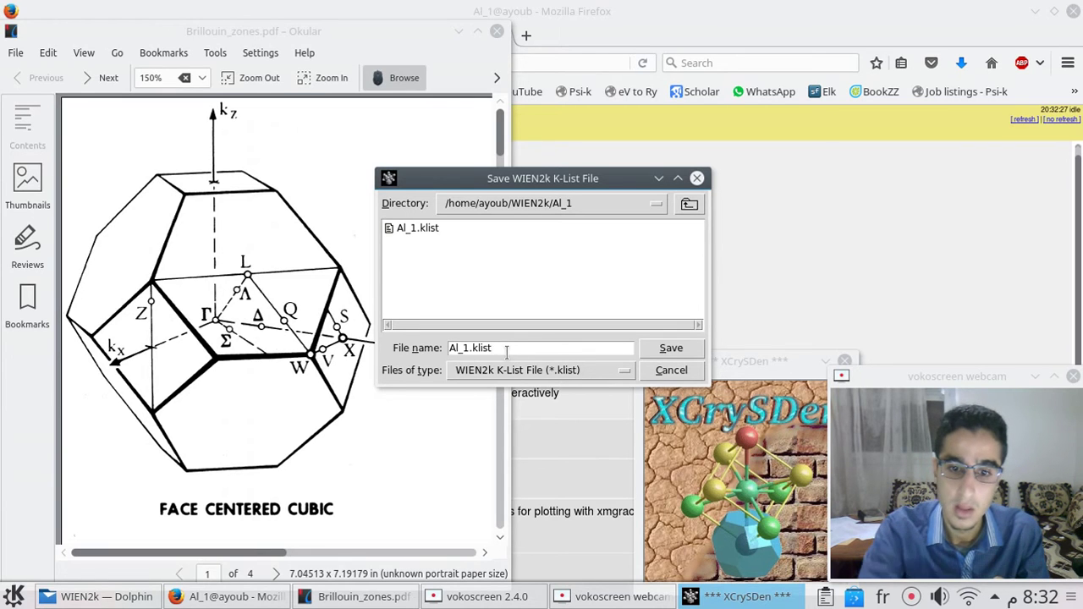
text(_)
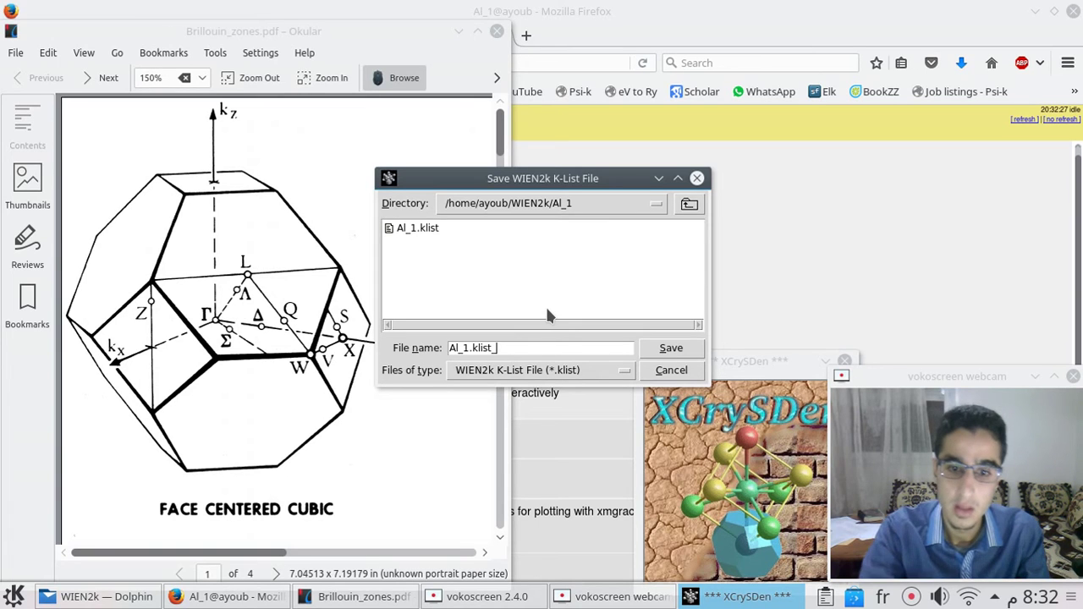
text(ban)
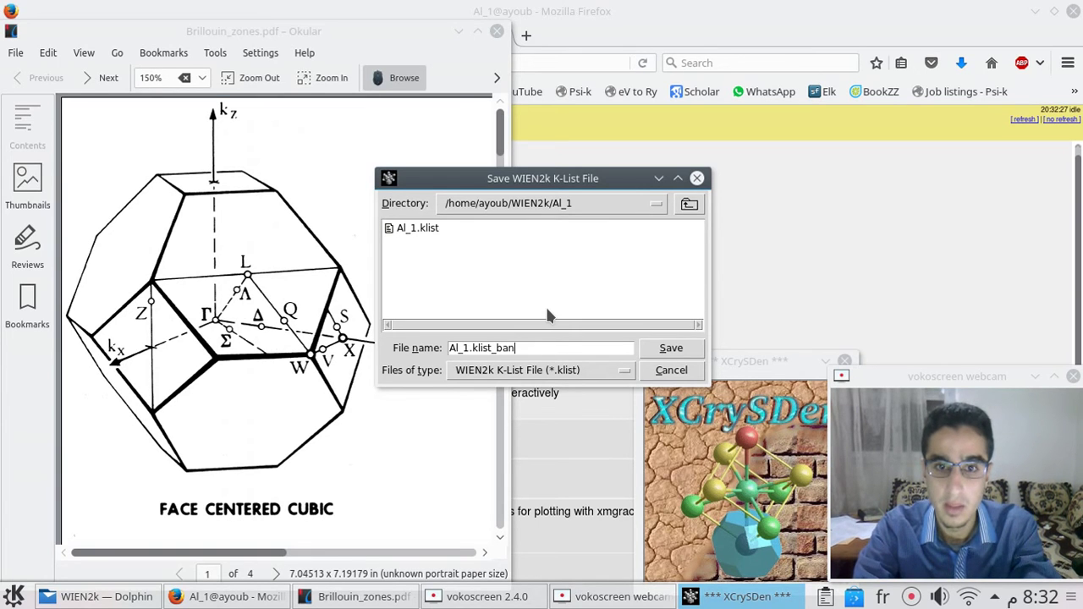
text(d)
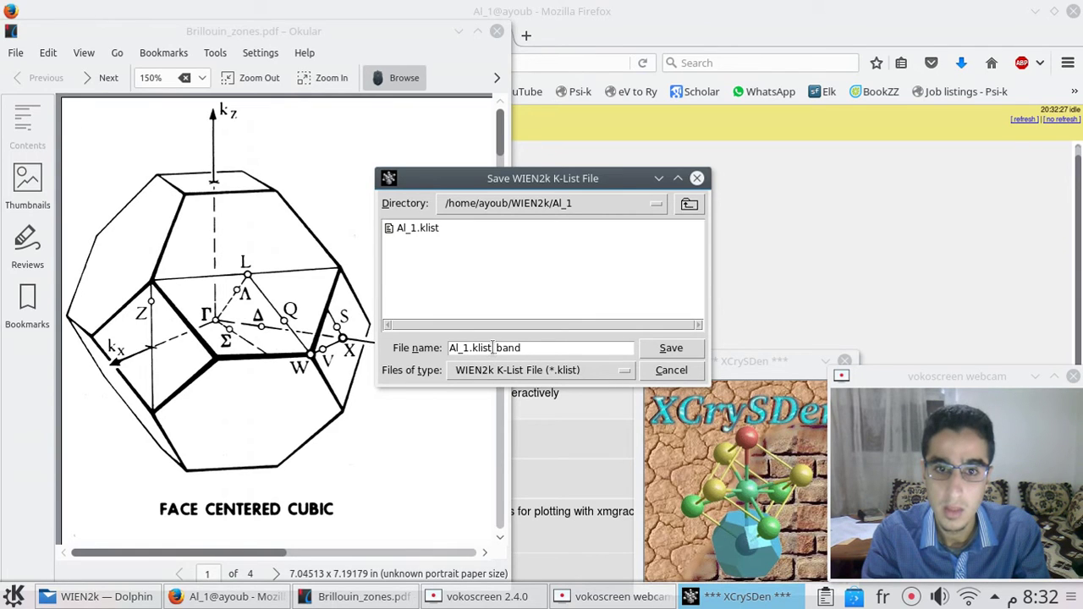
drag(493, 348, 448, 348)
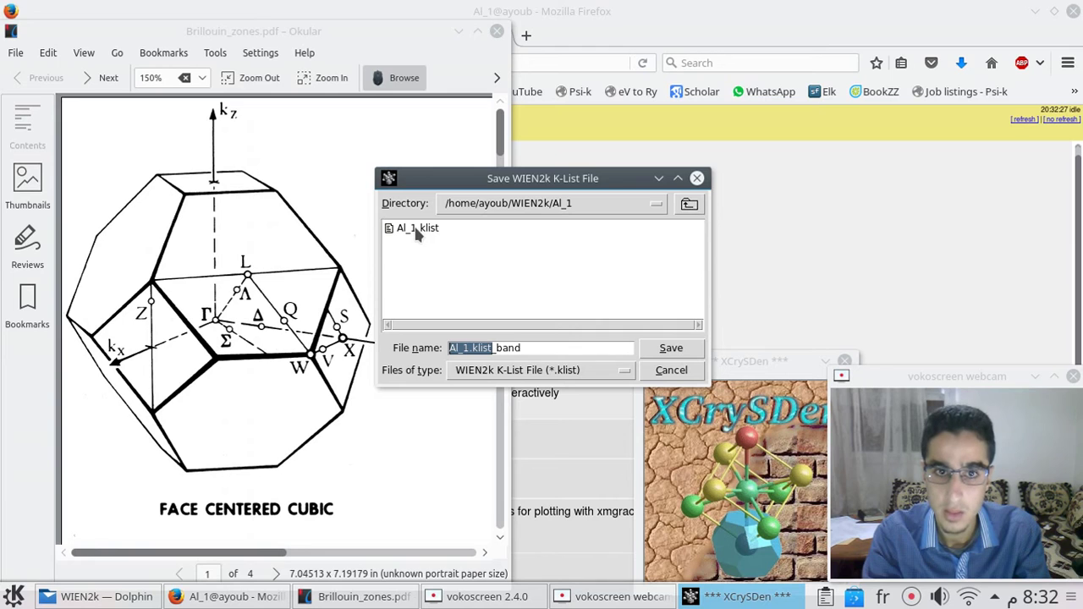
click(497, 352)
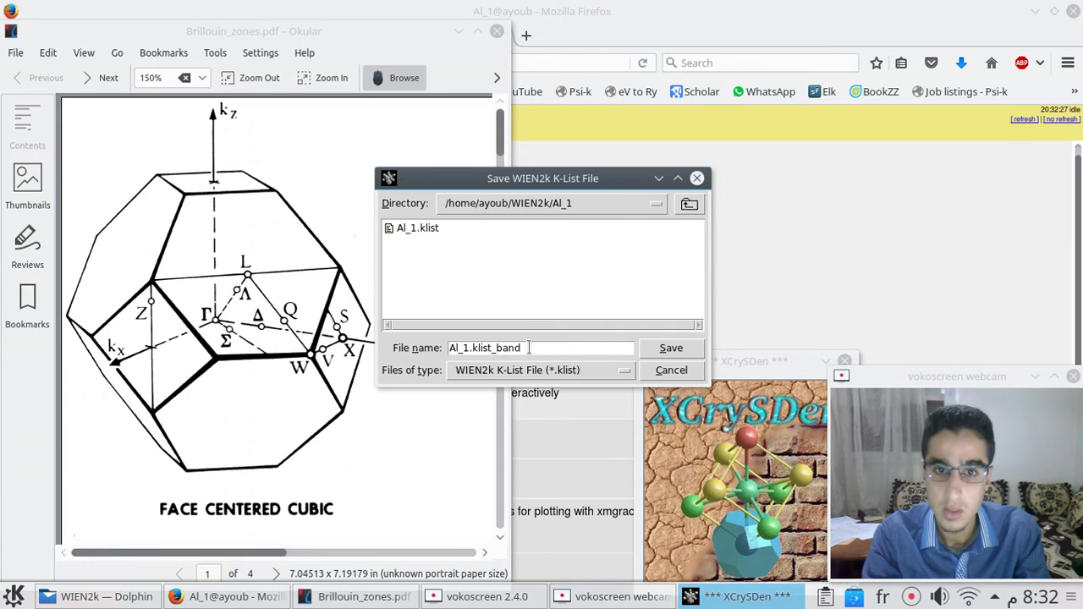
drag(529, 348, 503, 348)
click(534, 350)
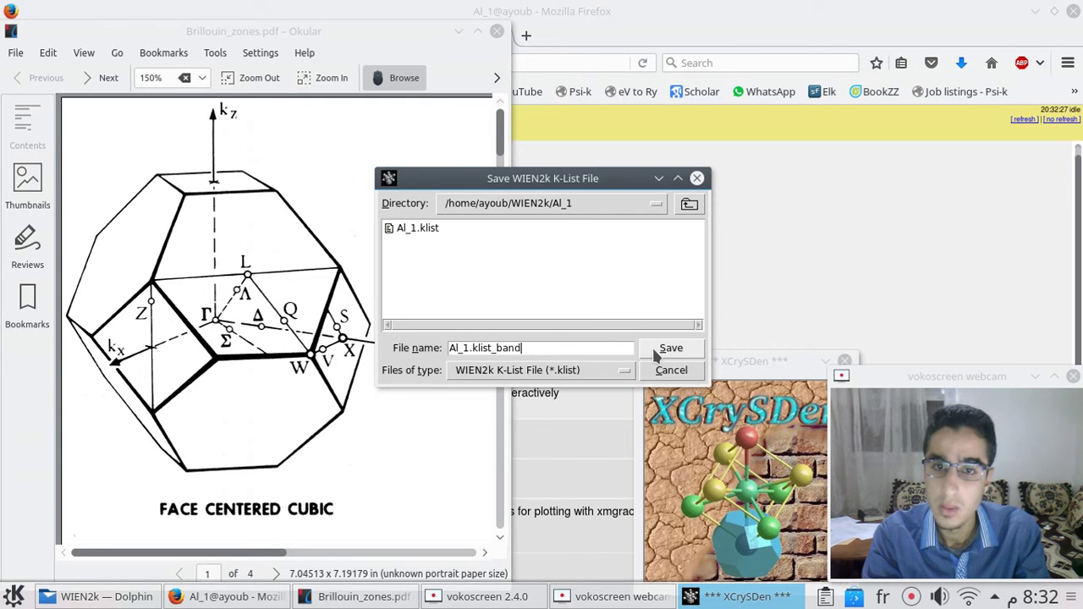
- Save the Γ–X–W–Γ–L–W k-path as Al_1.klist_band in the Al_1 case folder
click(478, 597)
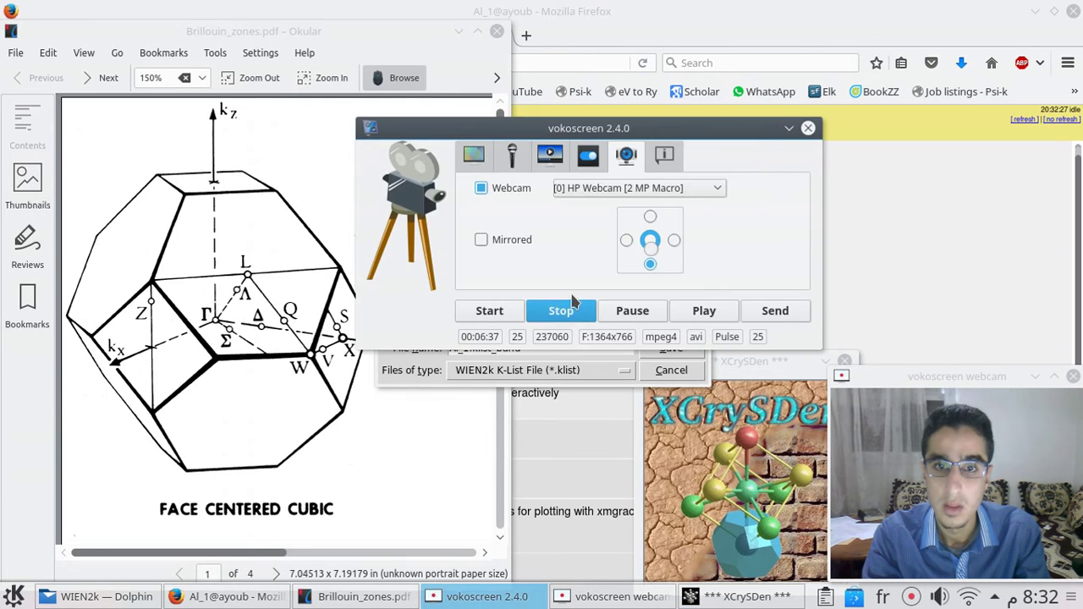
click(643, 312)
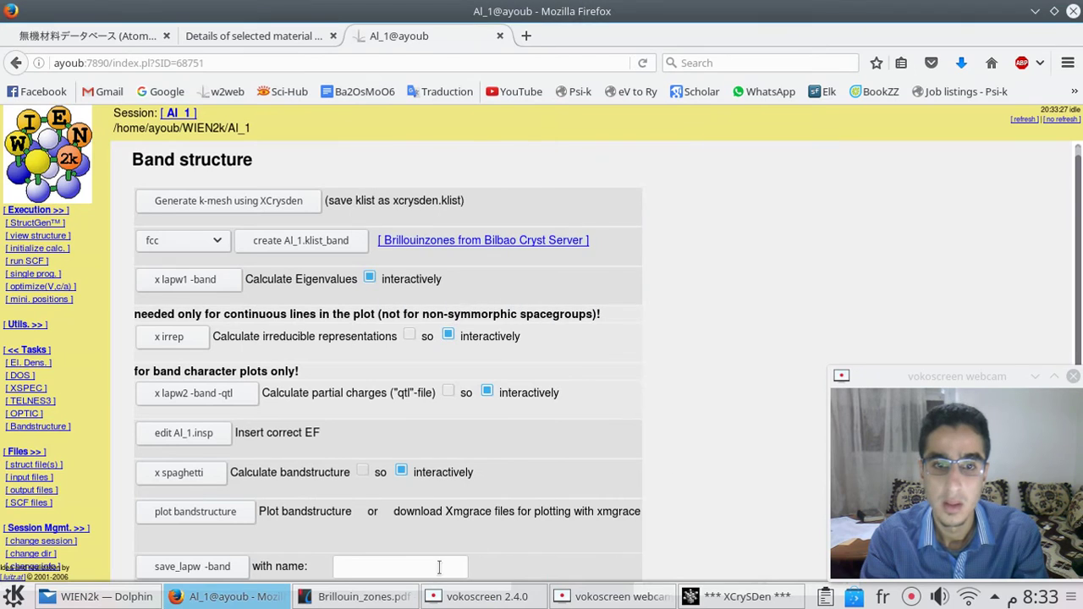
click(740, 596)
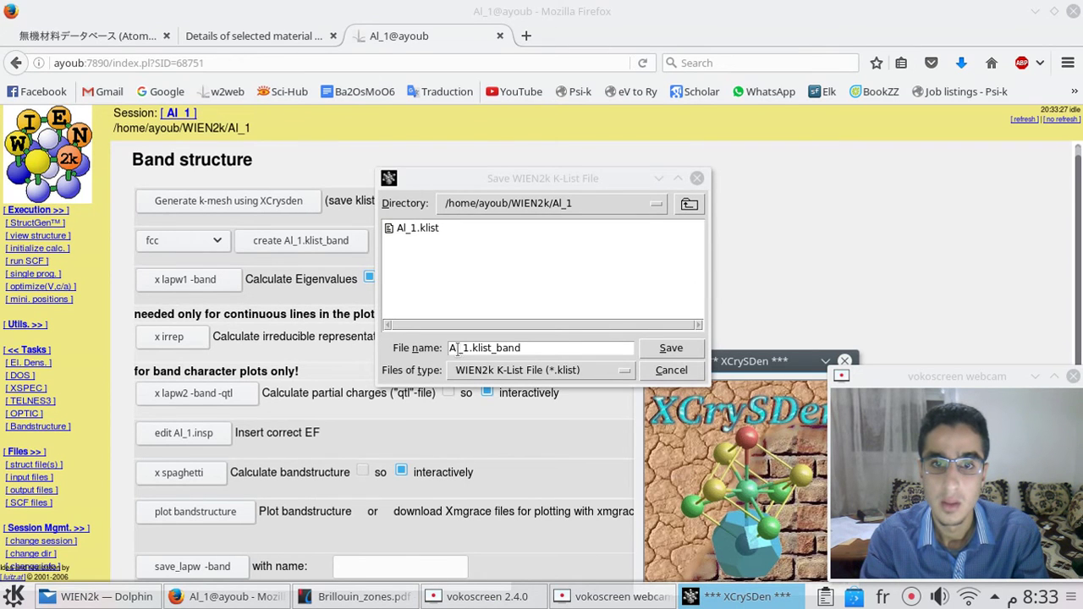
drag(451, 348, 485, 348)
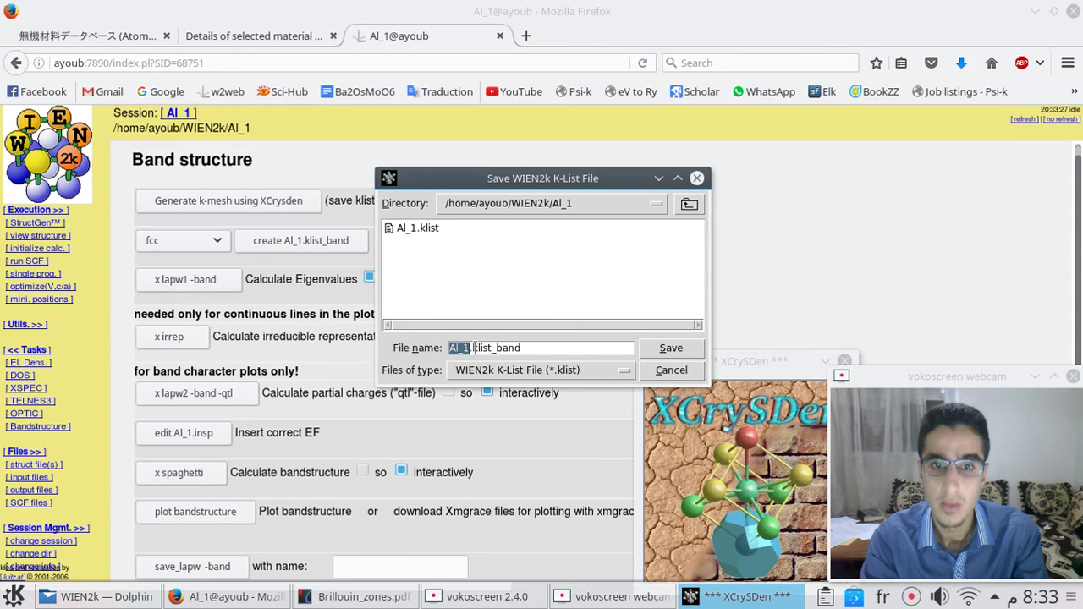
drag(471, 348, 522, 347)
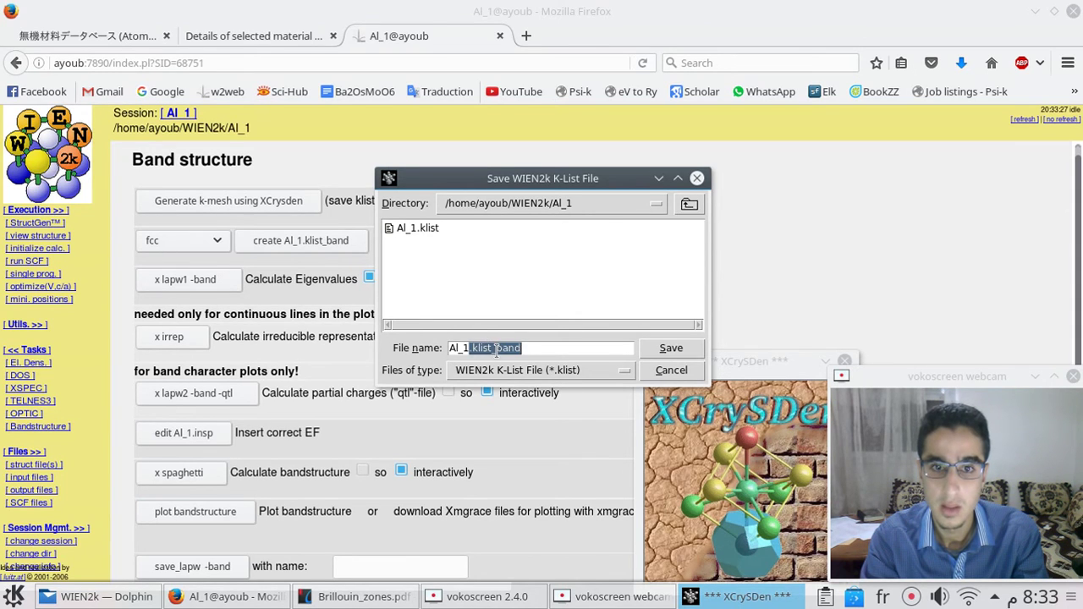
click(496, 349)
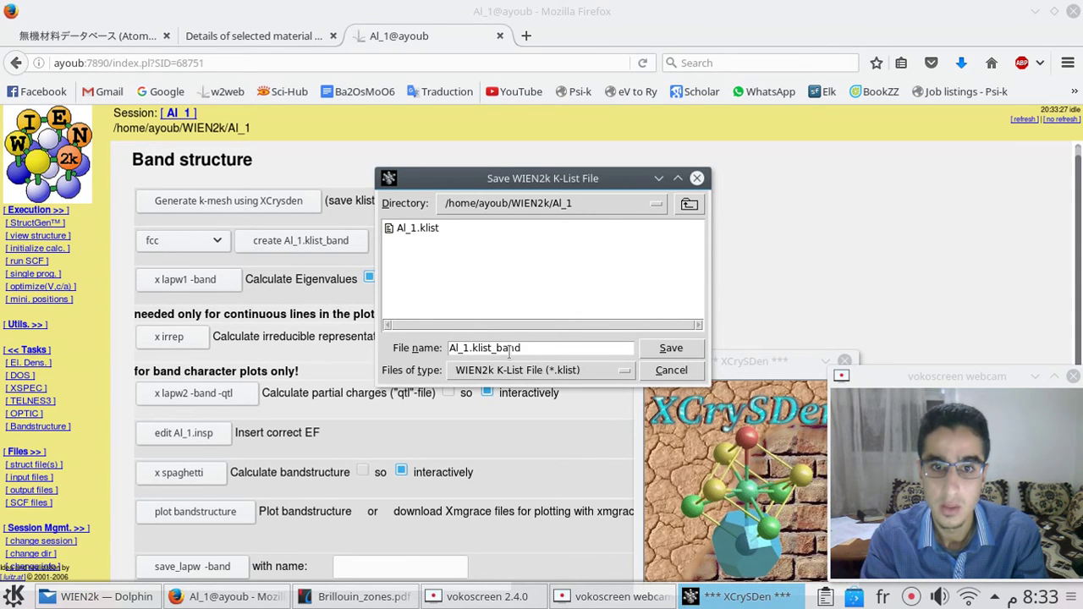
click(668, 351)
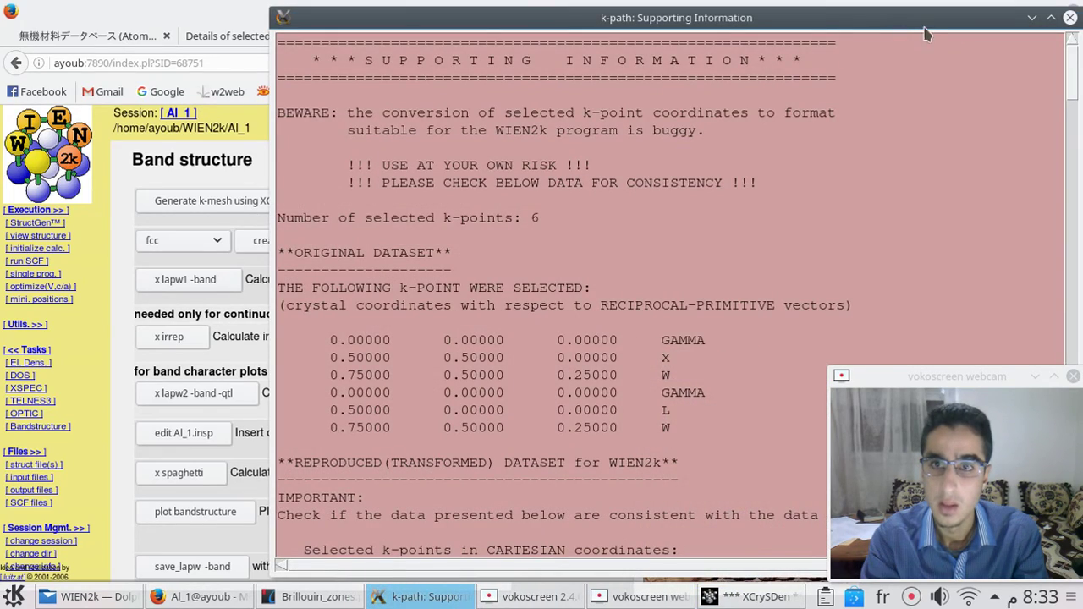
- Review the k-path Supporting Information report listing the 6 k-points, then close it
drag(933, 27, 709, 65)
scroll(631, 146, down, 10)
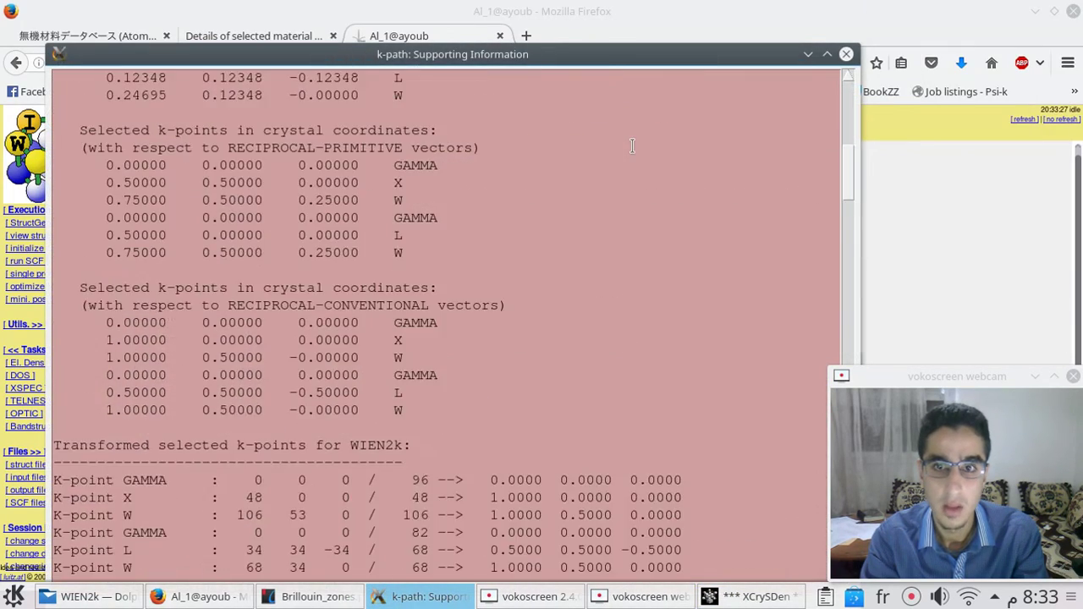
scroll(631, 145, down, 10)
scroll(632, 146, down, 10)
scroll(631, 145, down, 10)
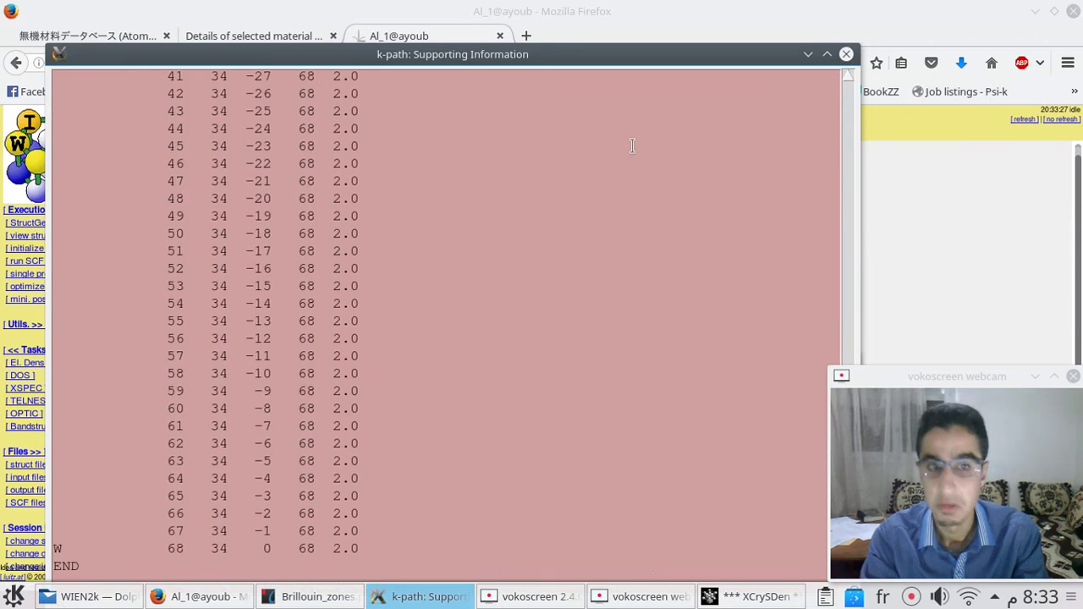
scroll(632, 145, up, 10)
scroll(632, 146, up, 10)
scroll(631, 145, up, 10)
scroll(632, 145, up, 10)
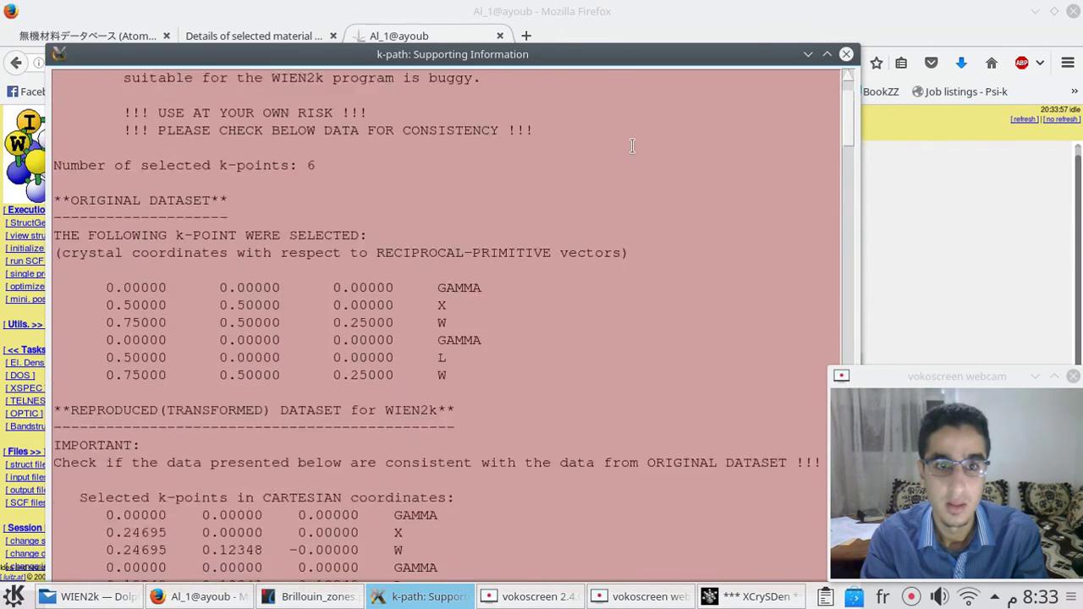
scroll(632, 146, up, 2)
click(846, 53)
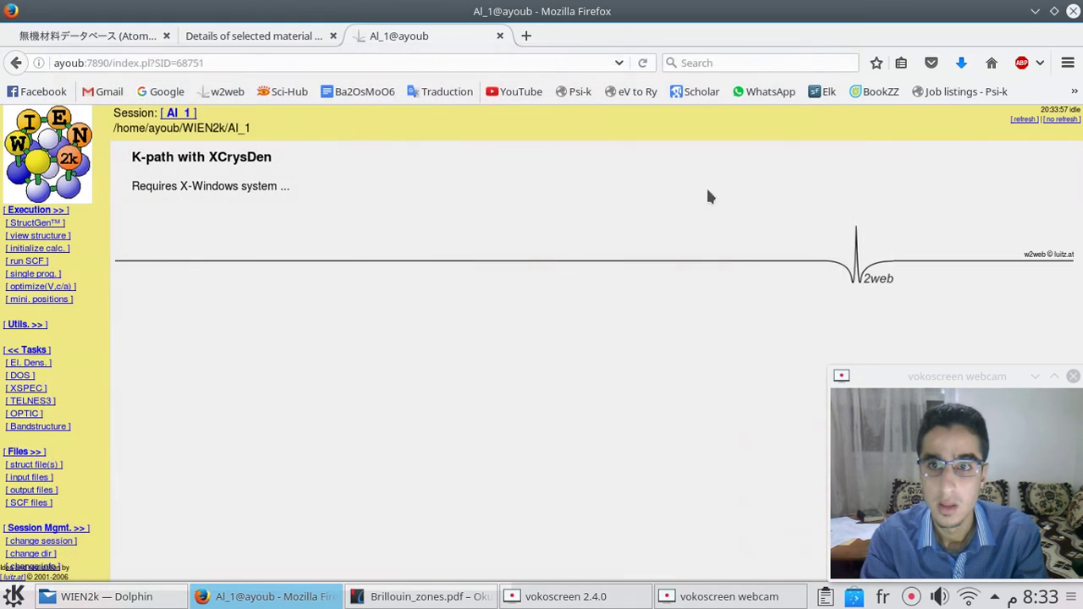
- Run x lapw1 -band from the Bandstructure task to calculate the band eigenvalues
click(32, 430)
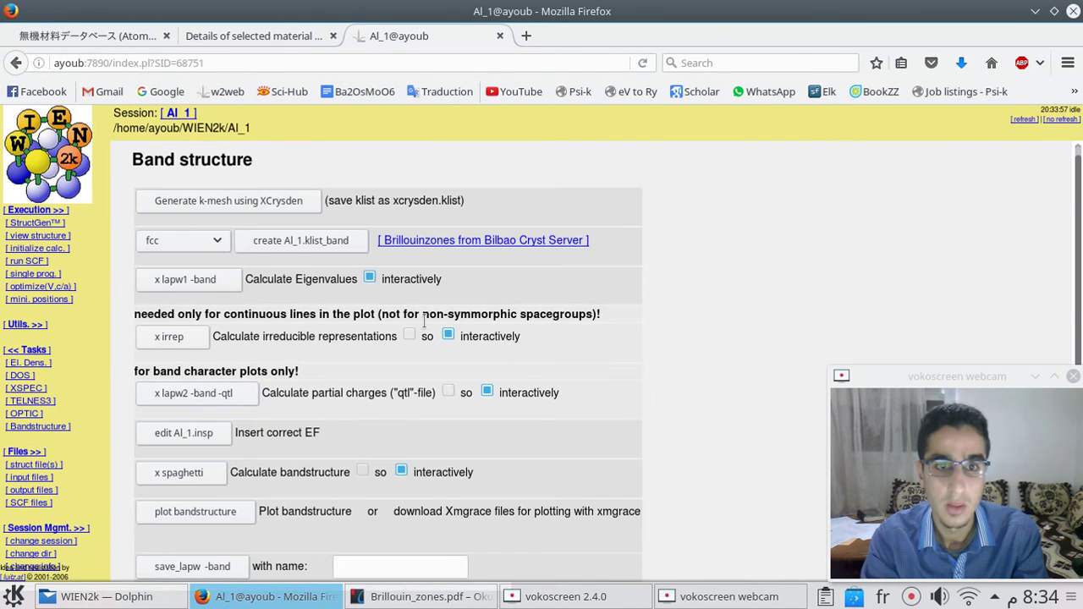
click(195, 286)
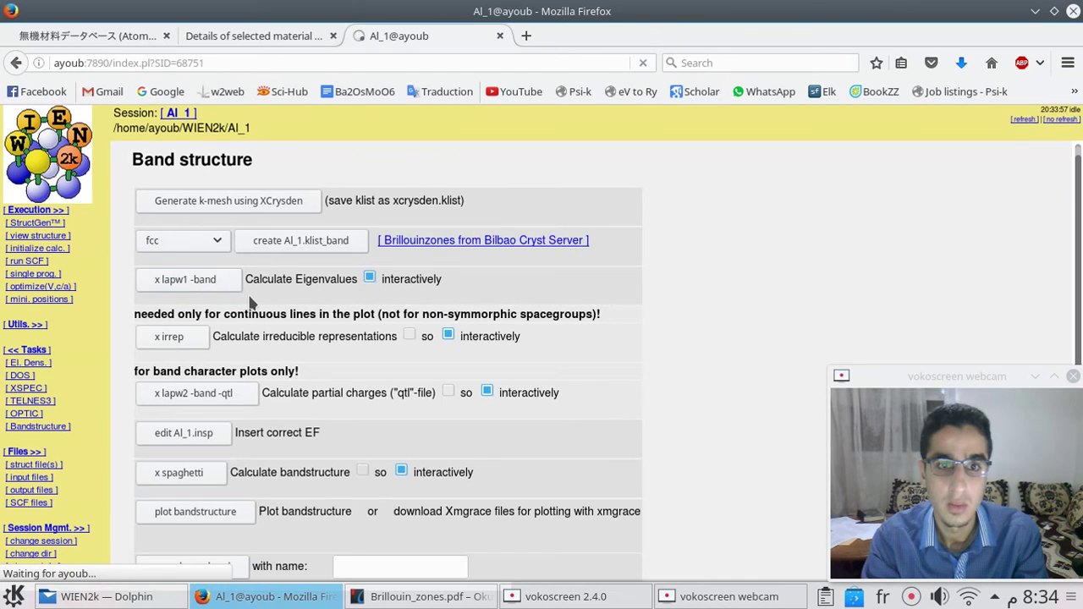
mouse_move(268, 280)
mouse_down()
mouse_move(339, 284)
mouse_move(371, 304)
mouse_up()
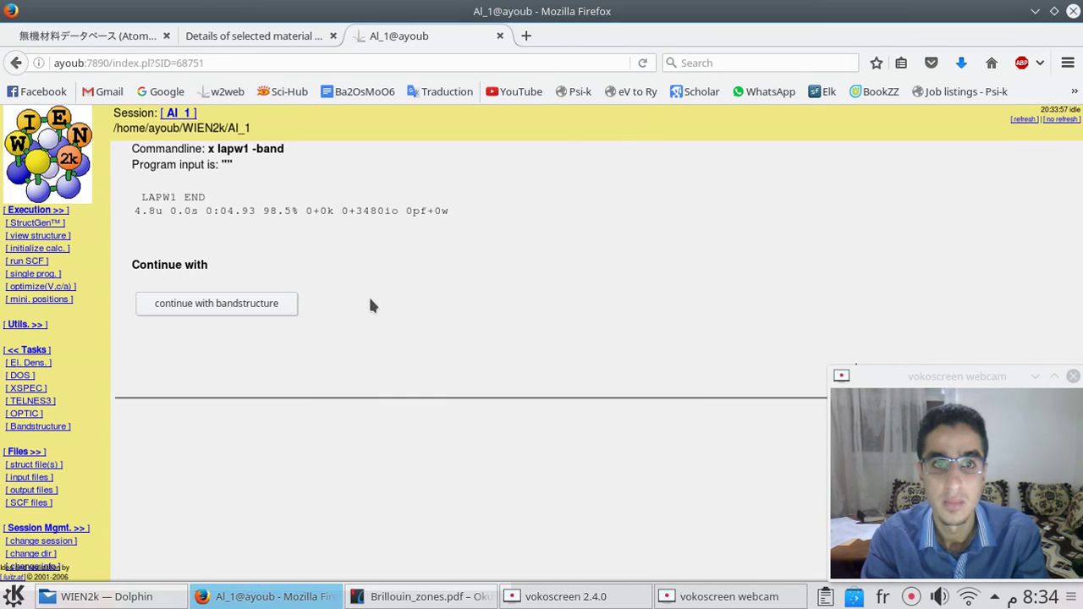
click(242, 312)
scroll(199, 243, down, 2)
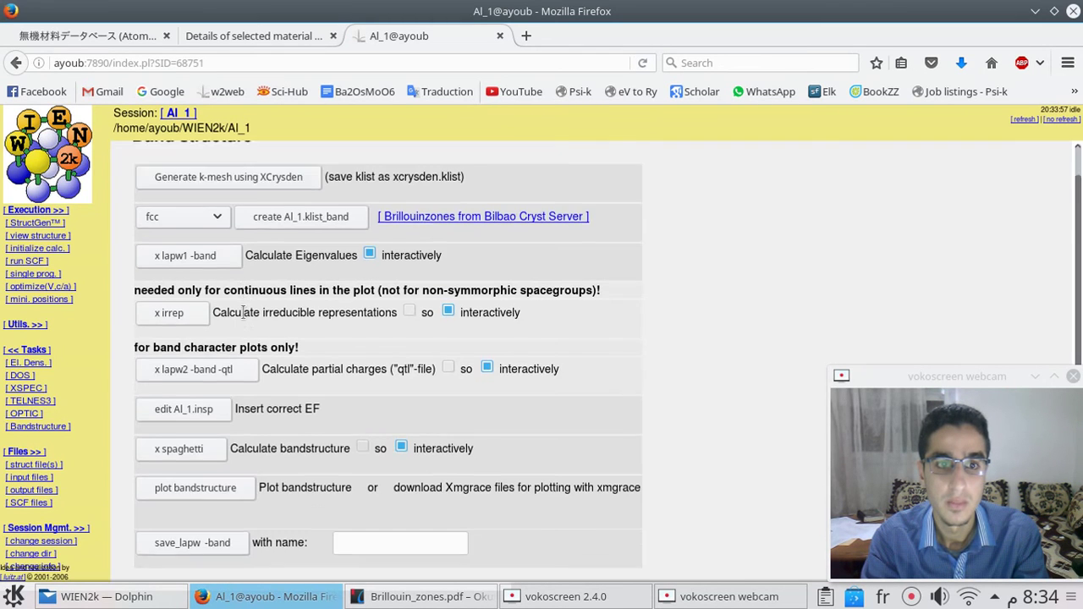
drag(205, 238, 350, 237)
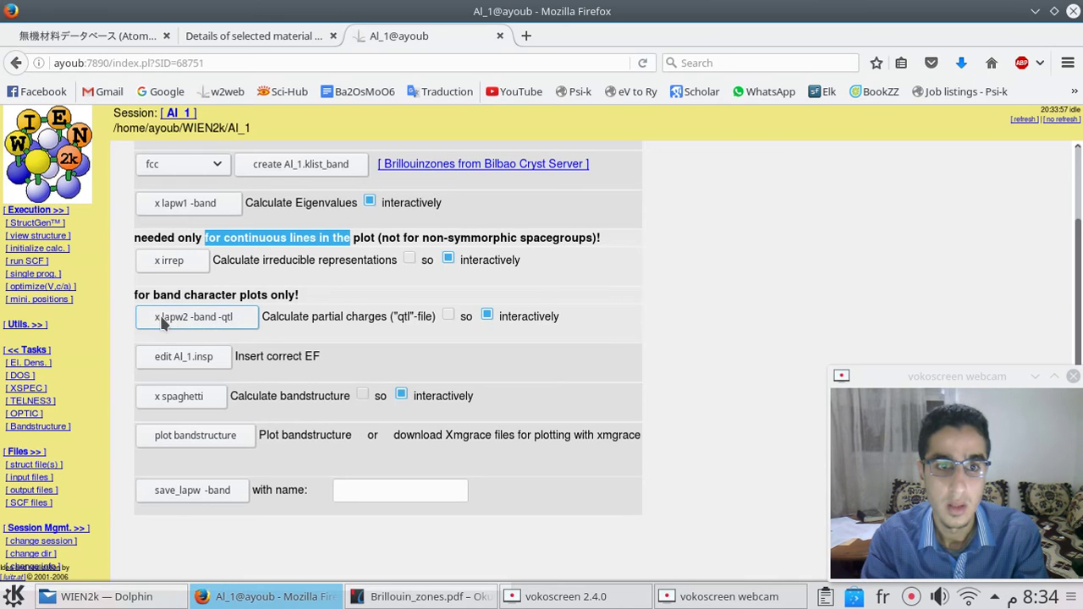
- Replace the 0.xxxx placeholder in Al_1.insp with EF 0.5111581467 and save the file
click(201, 362)
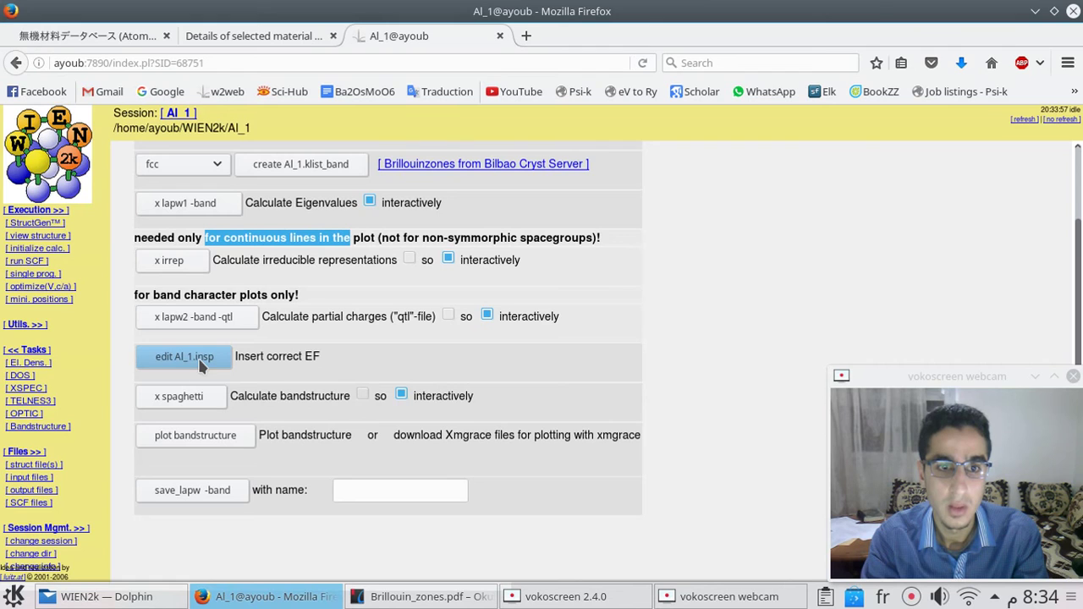
click(211, 363)
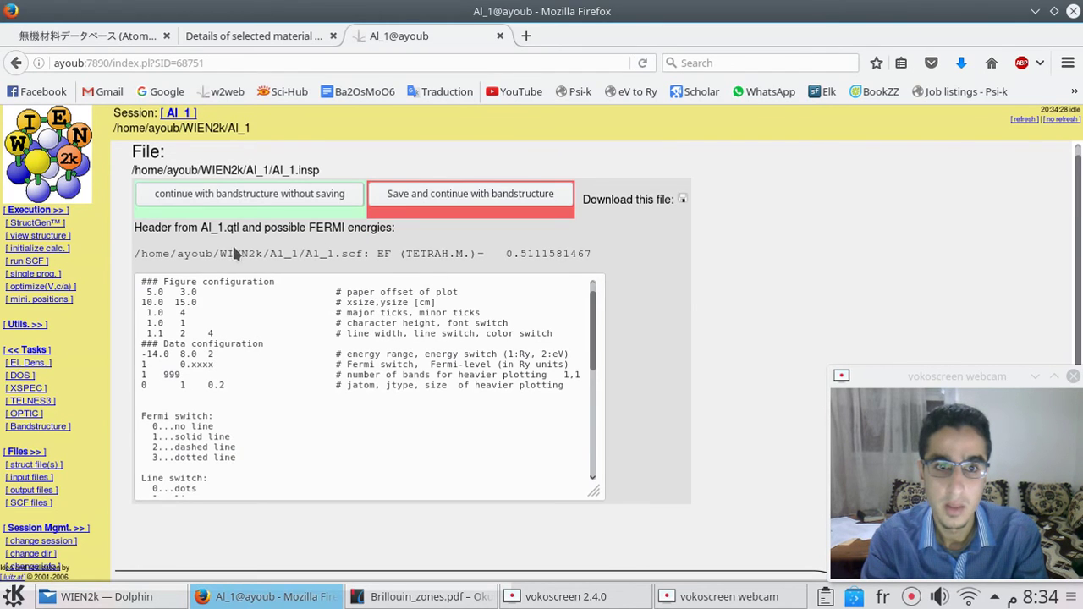
drag(376, 254, 590, 258)
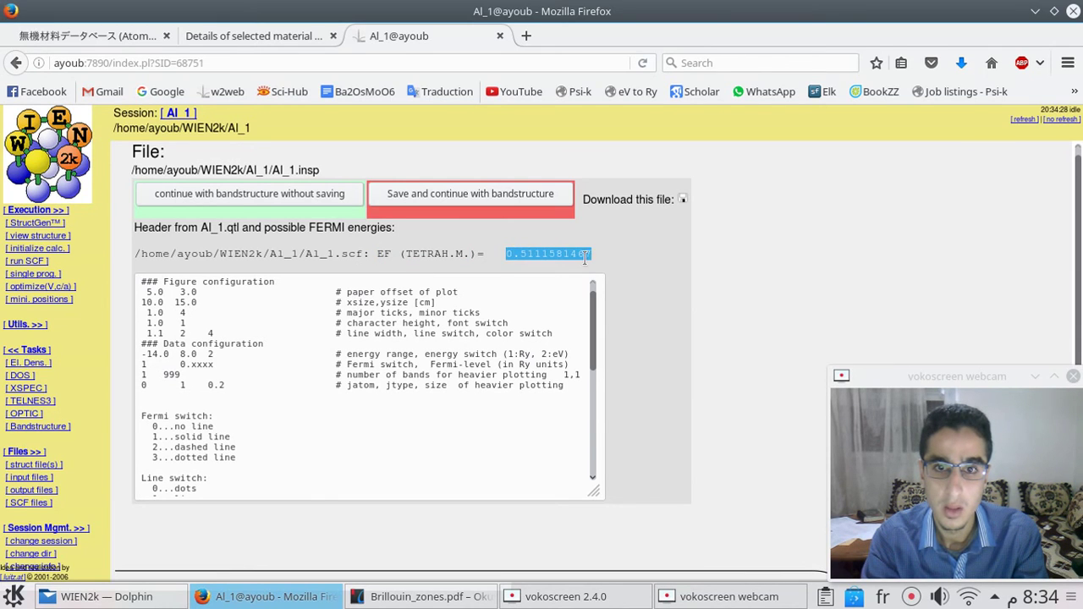
right_click(584, 258)
click(615, 271)
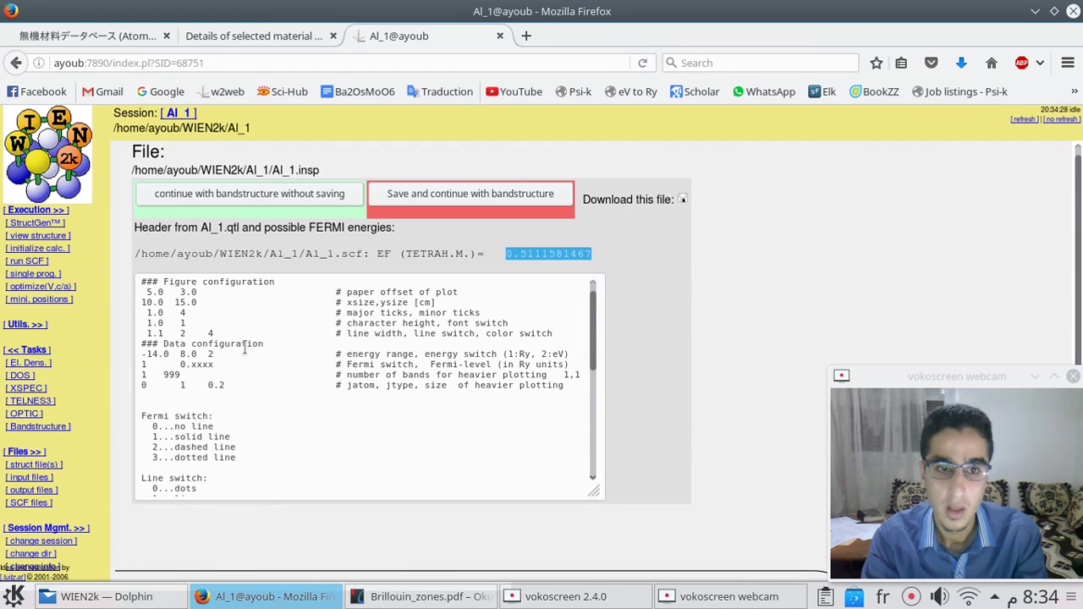
drag(215, 364, 193, 365)
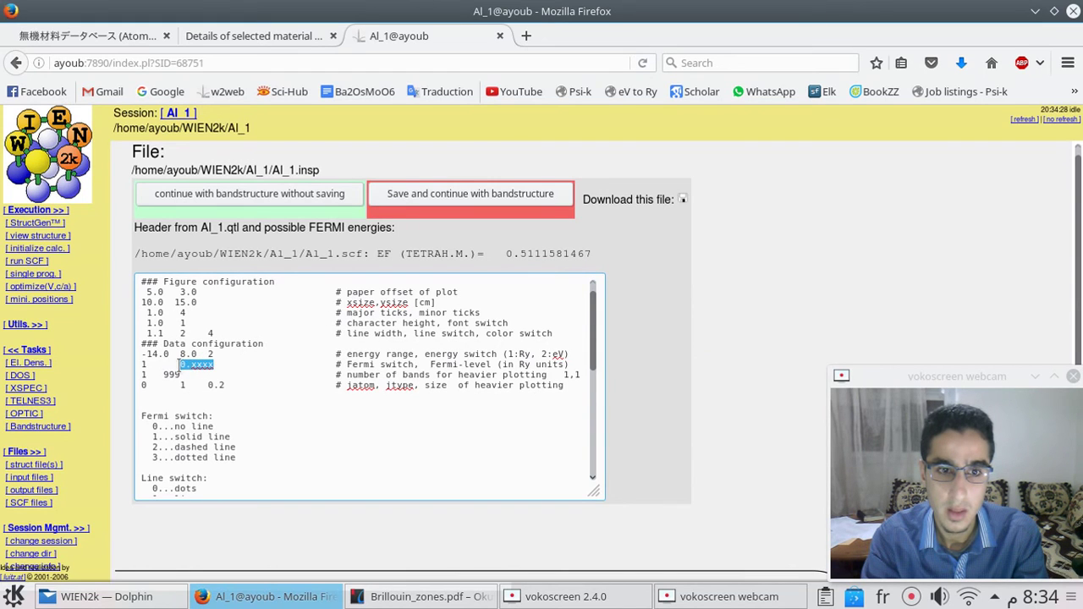
key(ctrl+v)
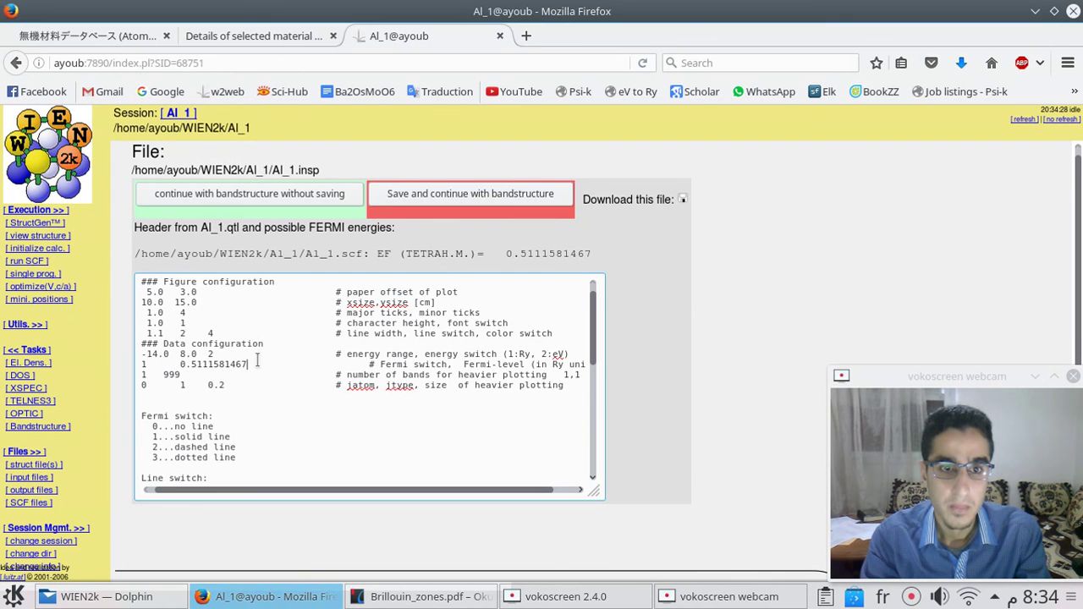
drag(248, 364, 179, 366)
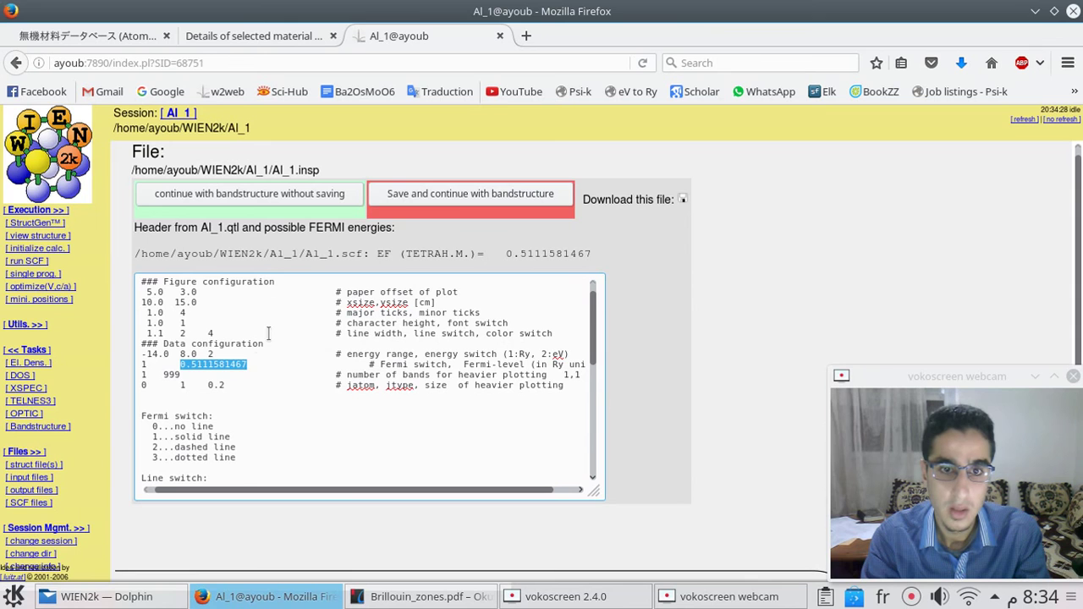
click(491, 200)
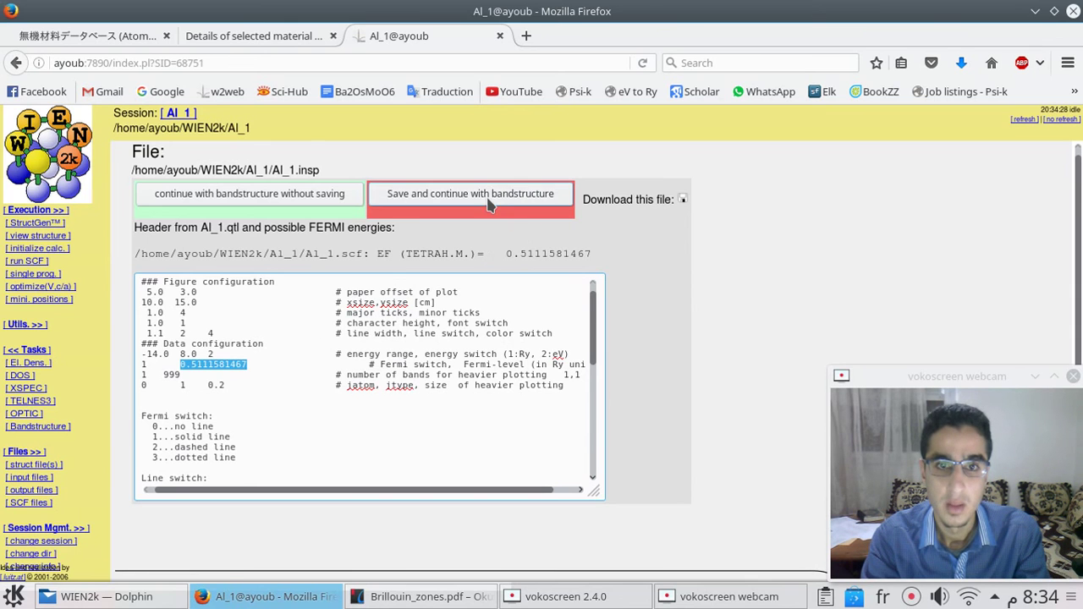
- Run x spaghetti over 201 k-points and plot the Al_1 band structure with EF marked
scroll(487, 199, down, 2)
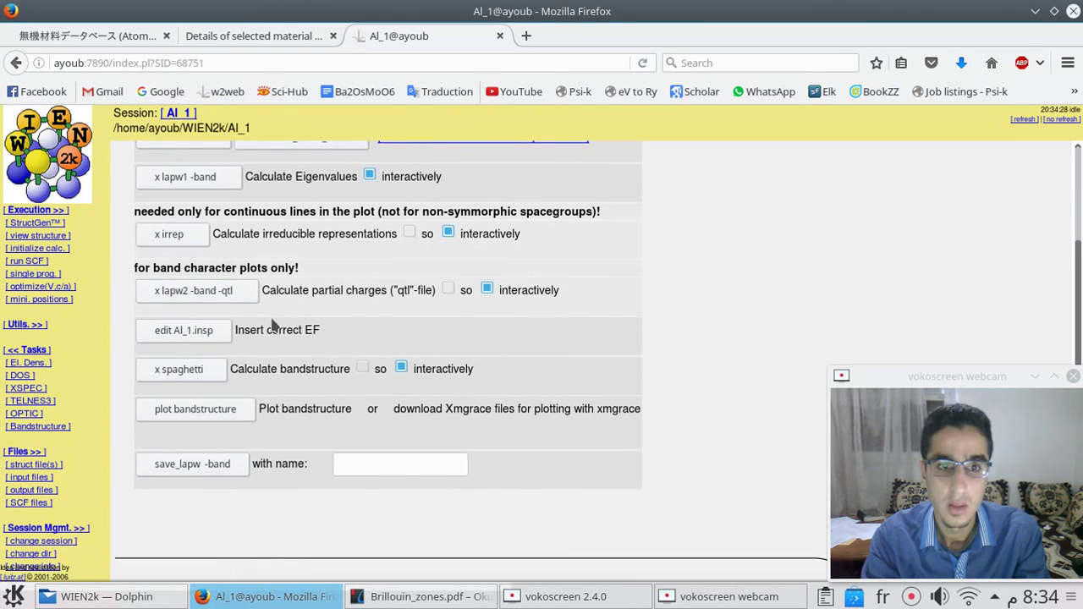
click(190, 371)
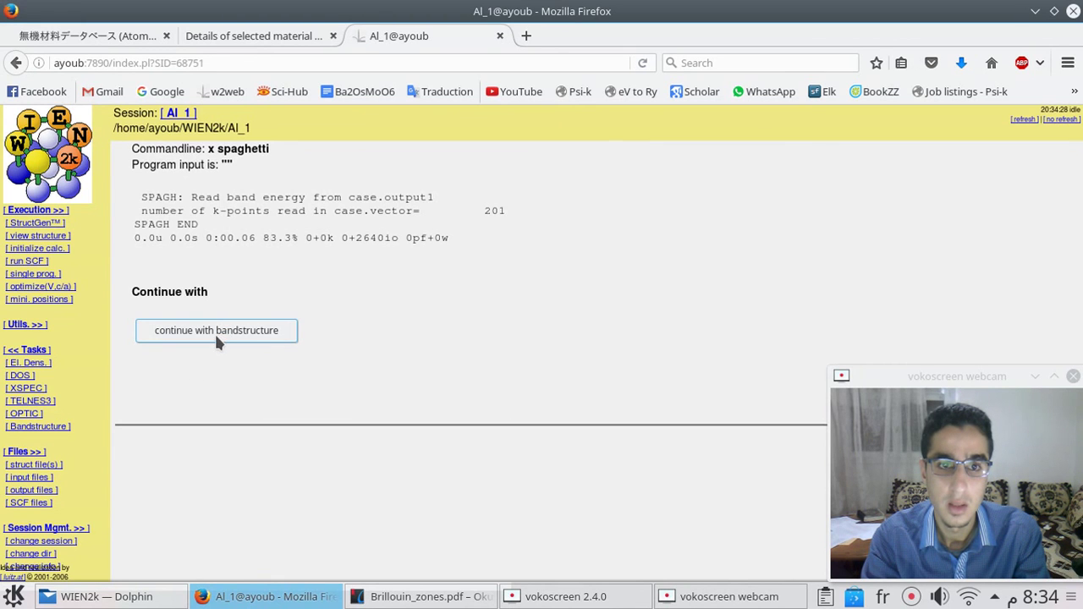
click(214, 332)
scroll(214, 332, down, 2)
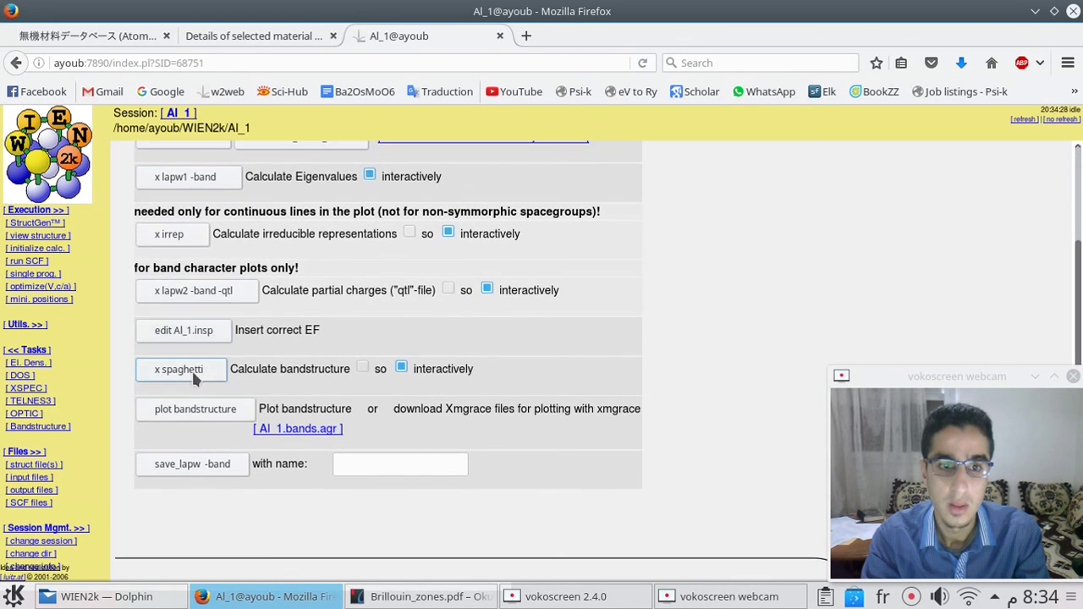
click(166, 419)
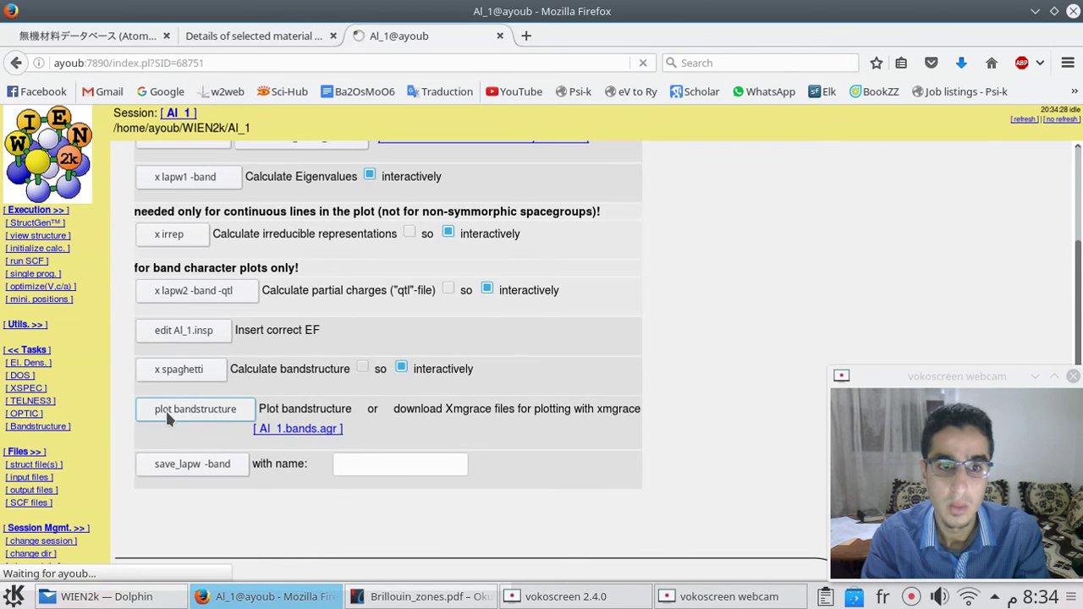
scroll(378, 396, down, 5)
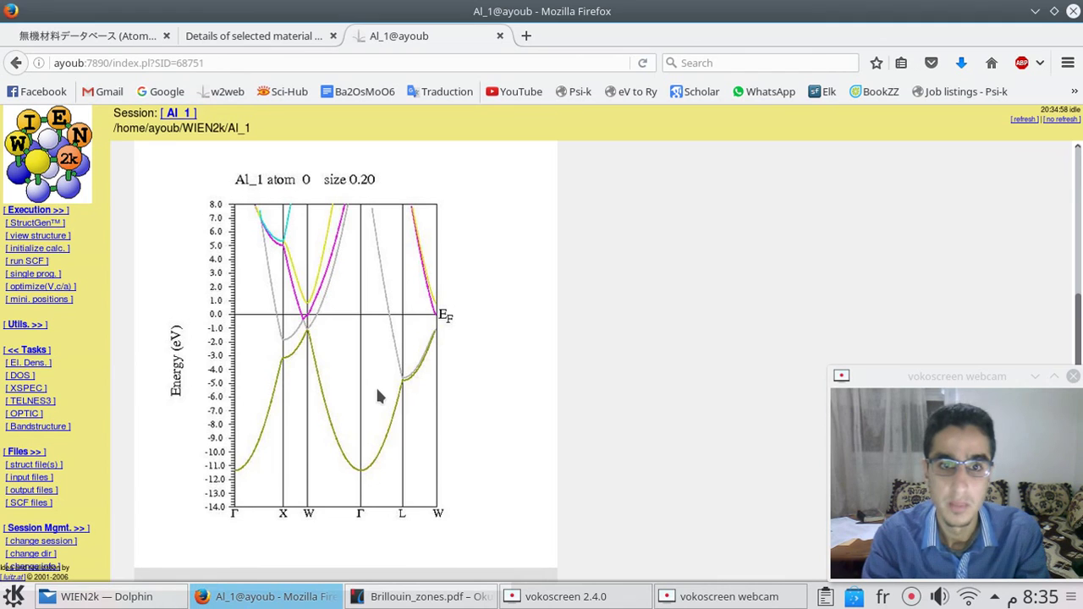
scroll(412, 393, down, 3)
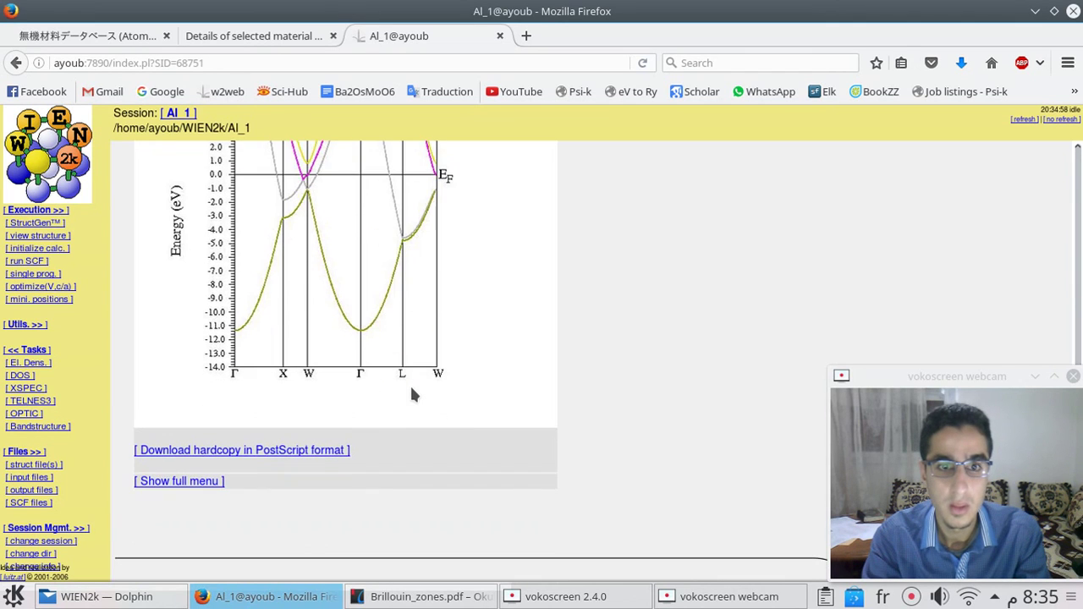
- Download the plot as PostScript 68751-9022.ps and view it maximised in Okular
click(240, 457)
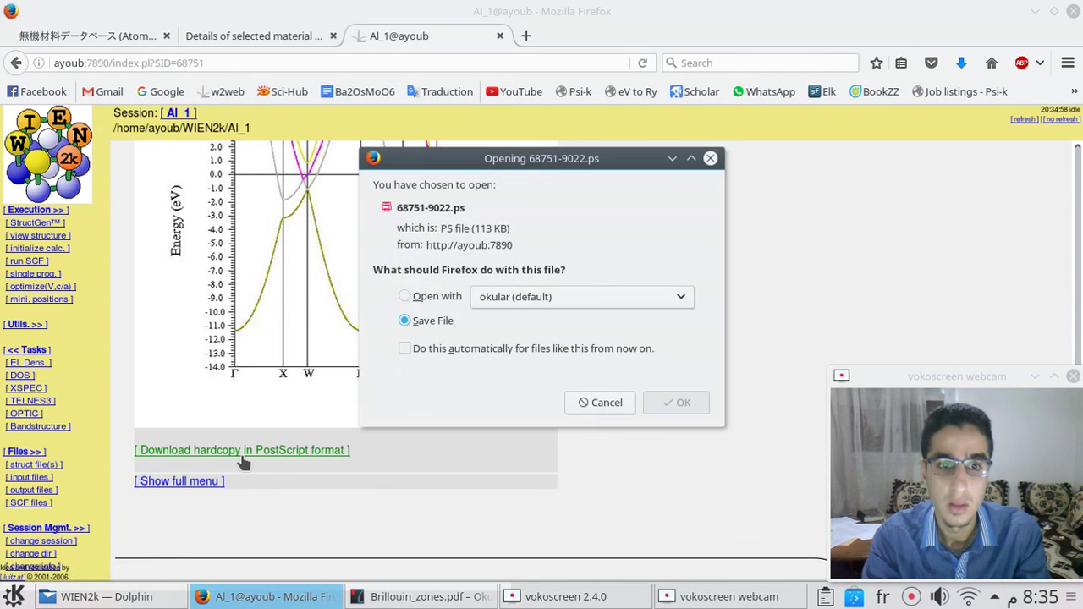
click(677, 403)
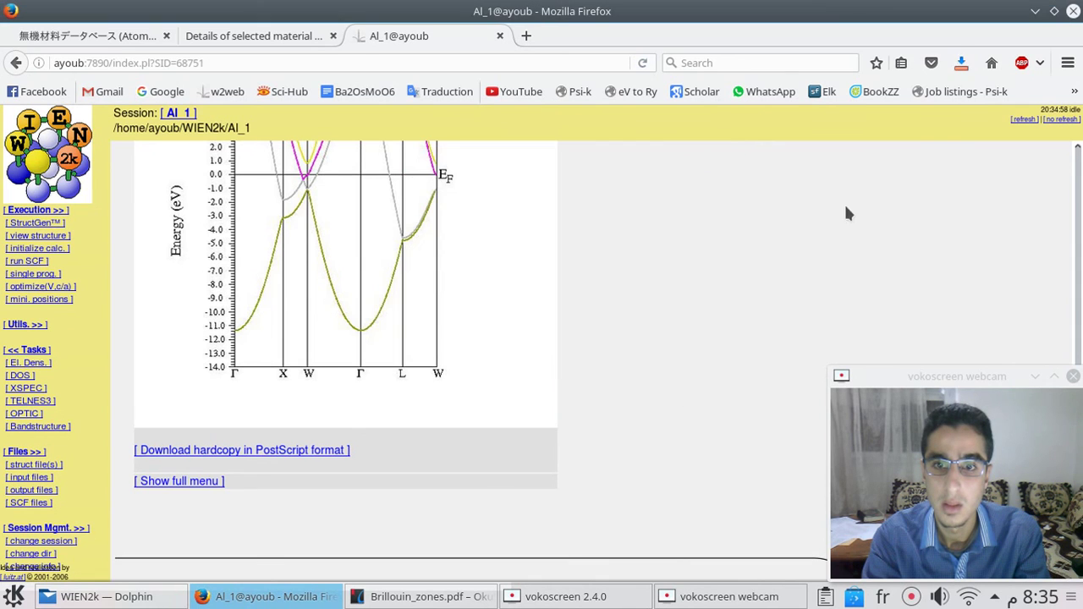
click(806, 135)
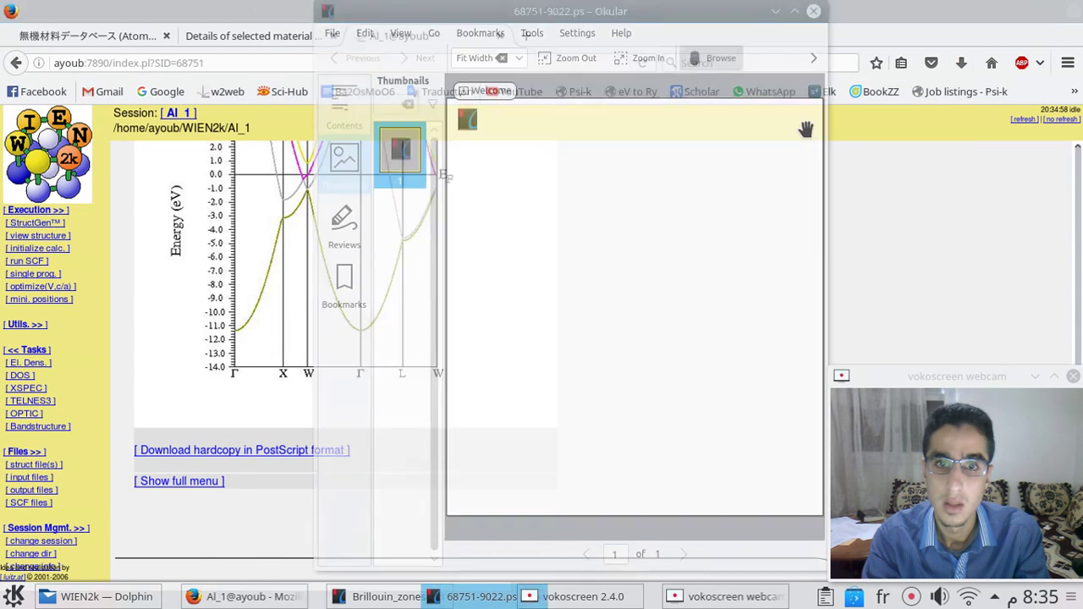
click(794, 11)
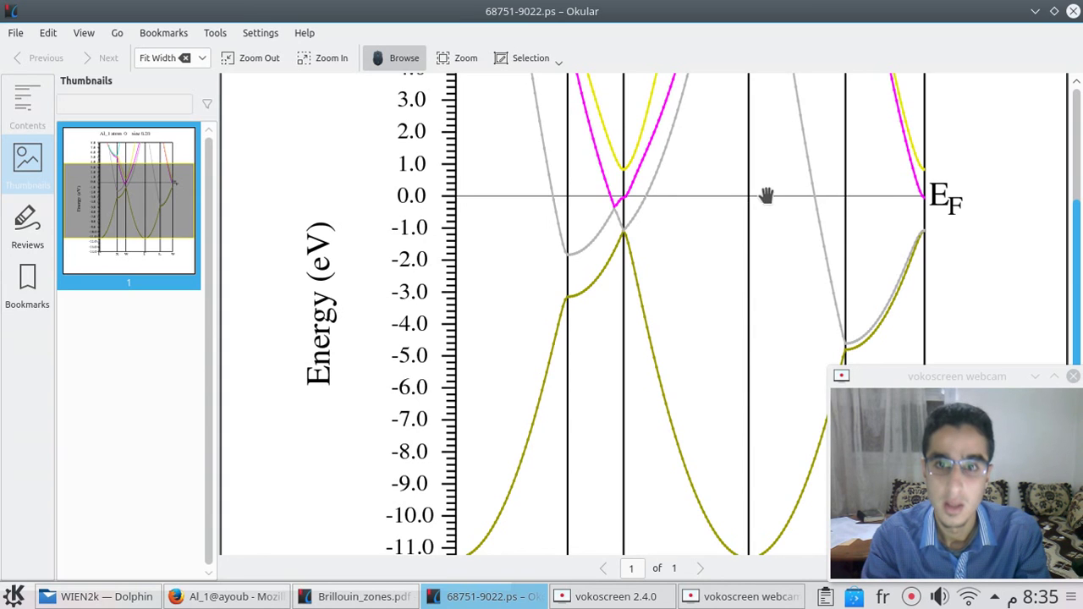
click(616, 597)
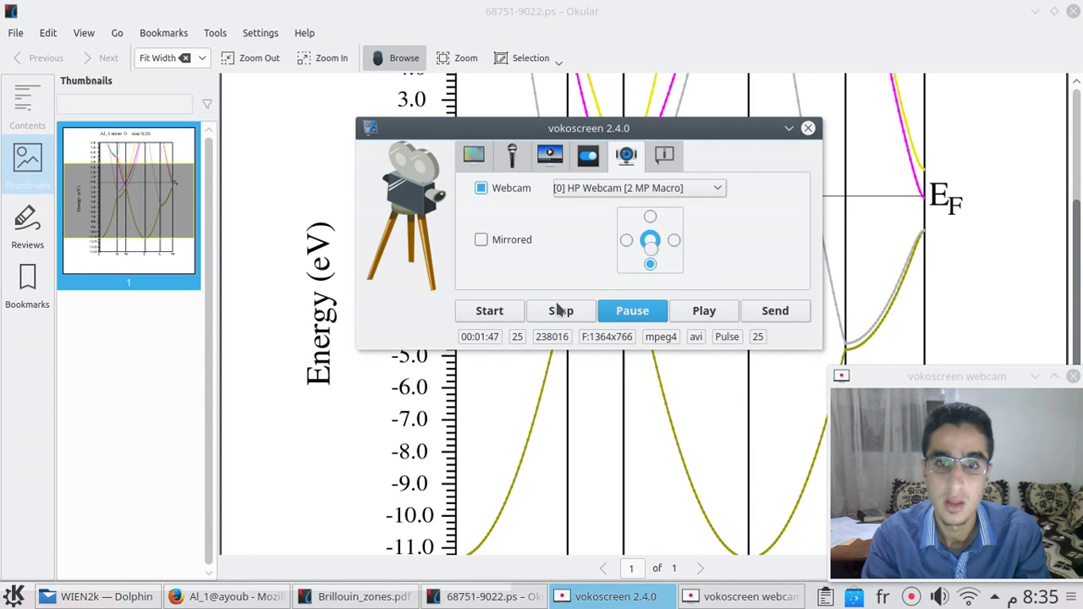